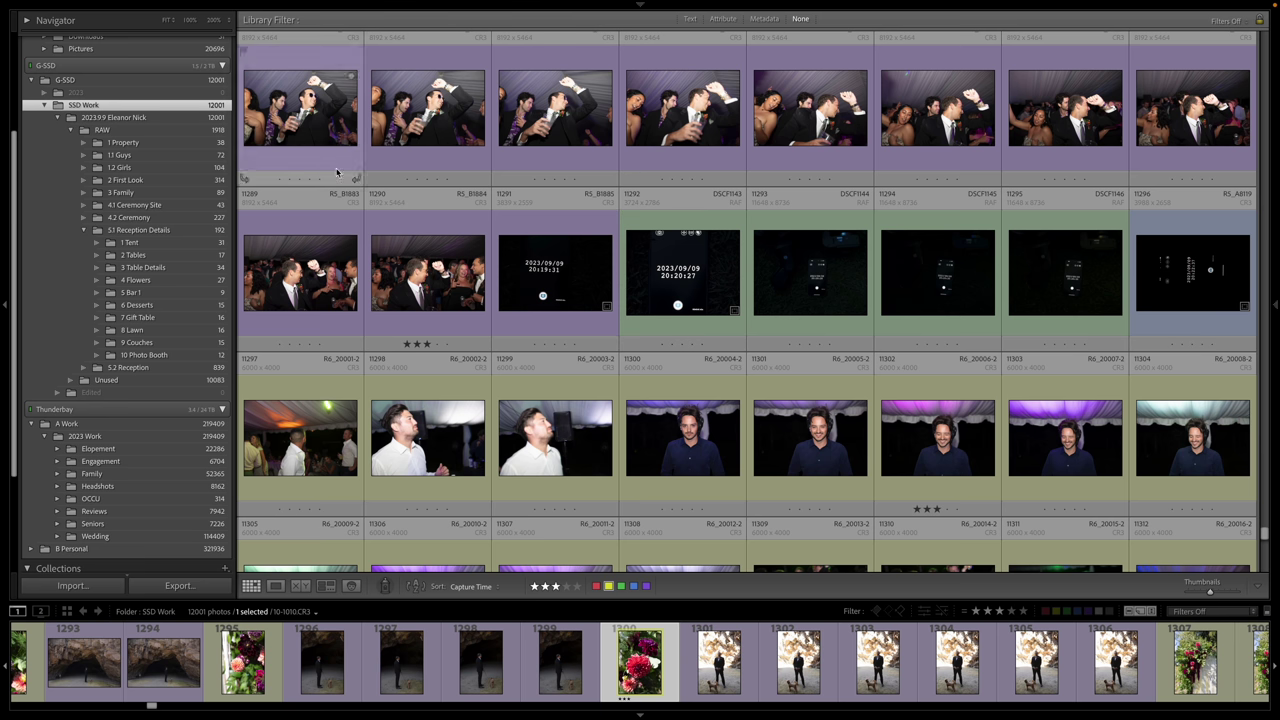
Bring up the SSD Work folder's context menu and dismiss it without choosing an action
right_click(163, 106)
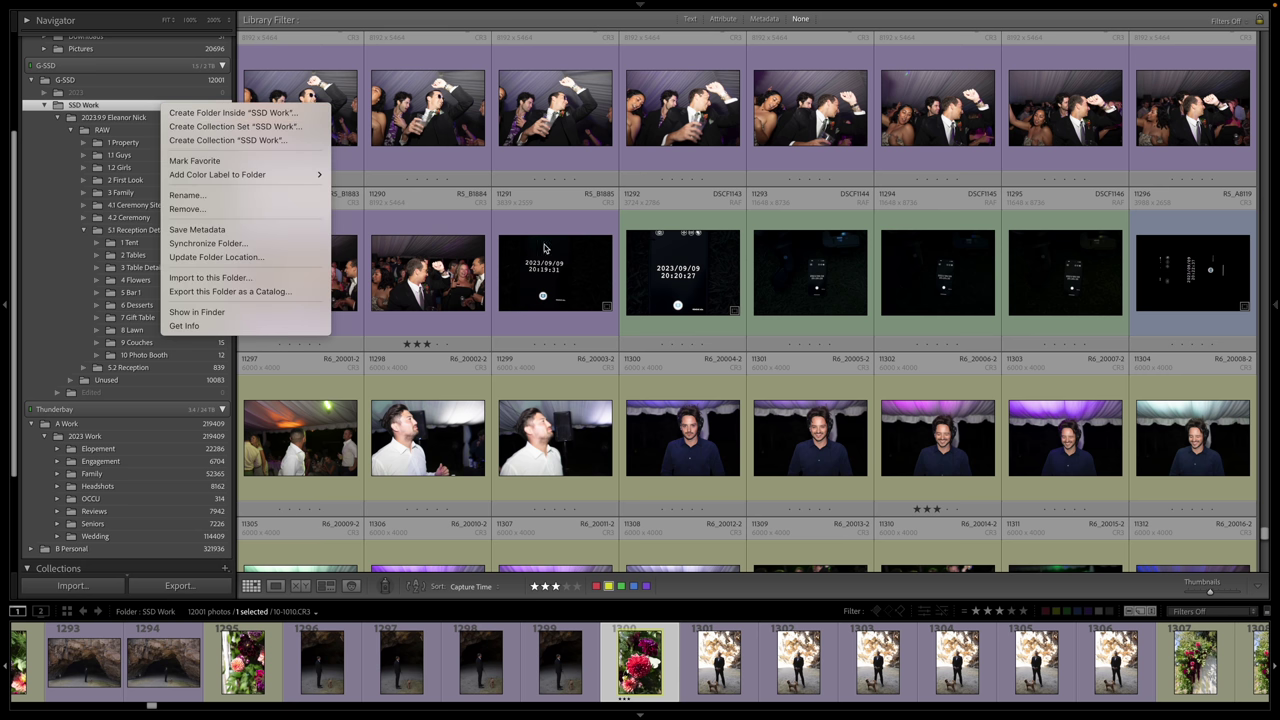
left_click(595, 278)
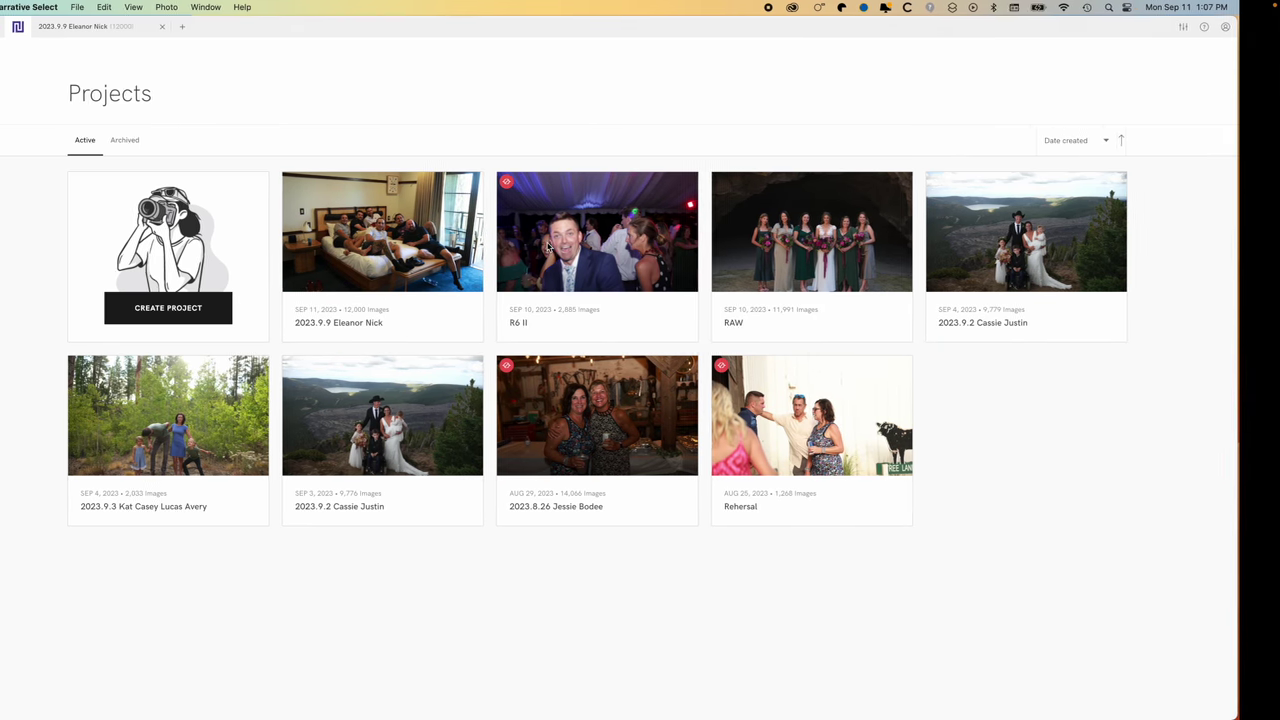
Begin a new culling project, then cancel the Choose a folder dialog
left_click(215, 312)
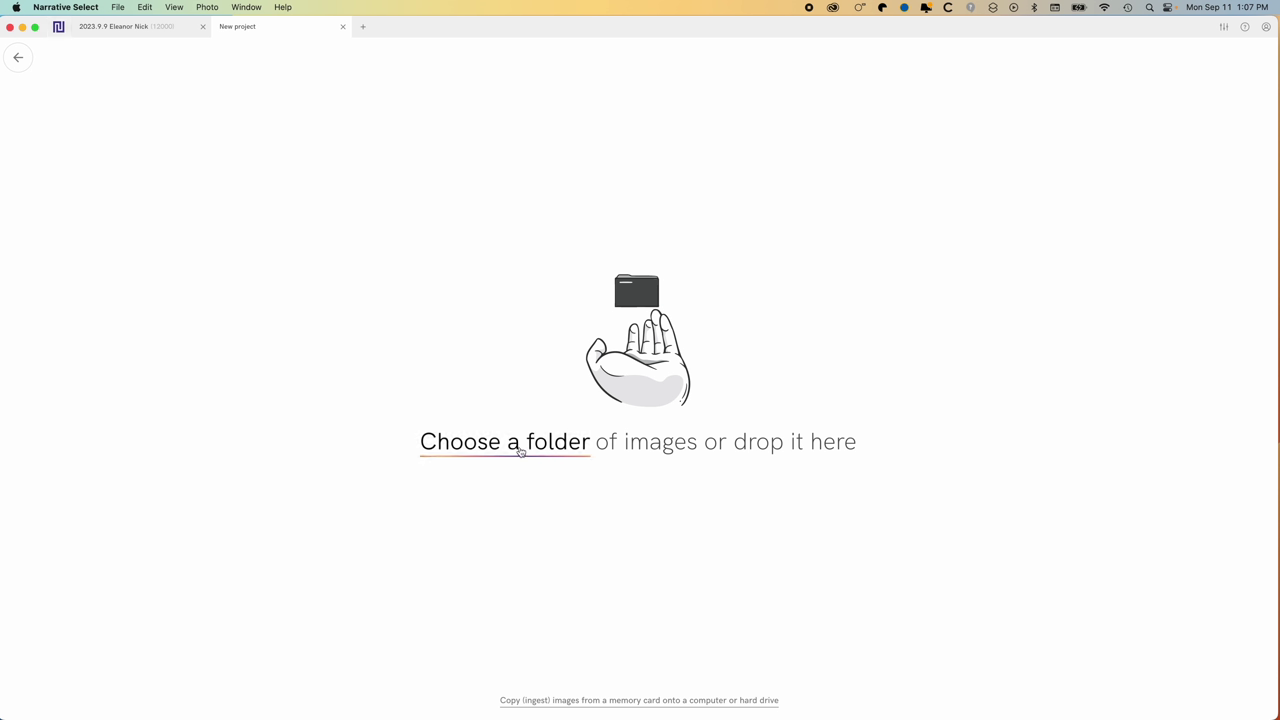
left_click(582, 452)
left_click(777, 489)
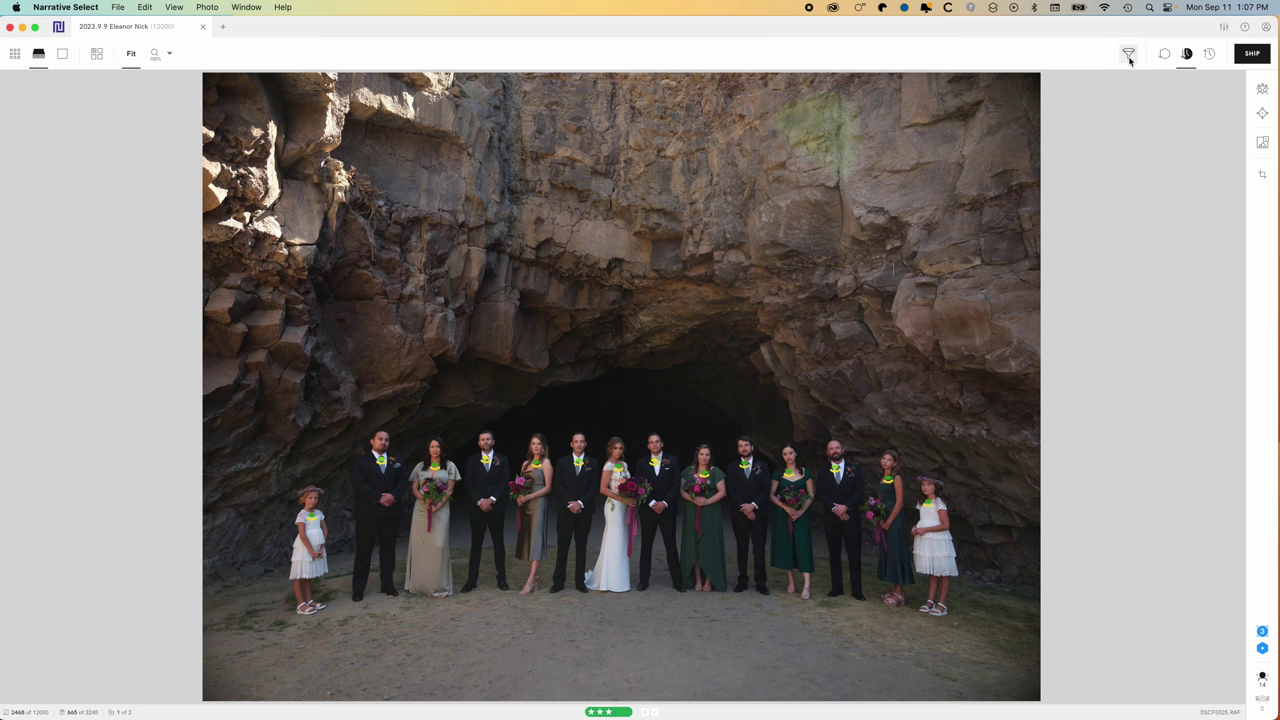
left_click(1128, 54)
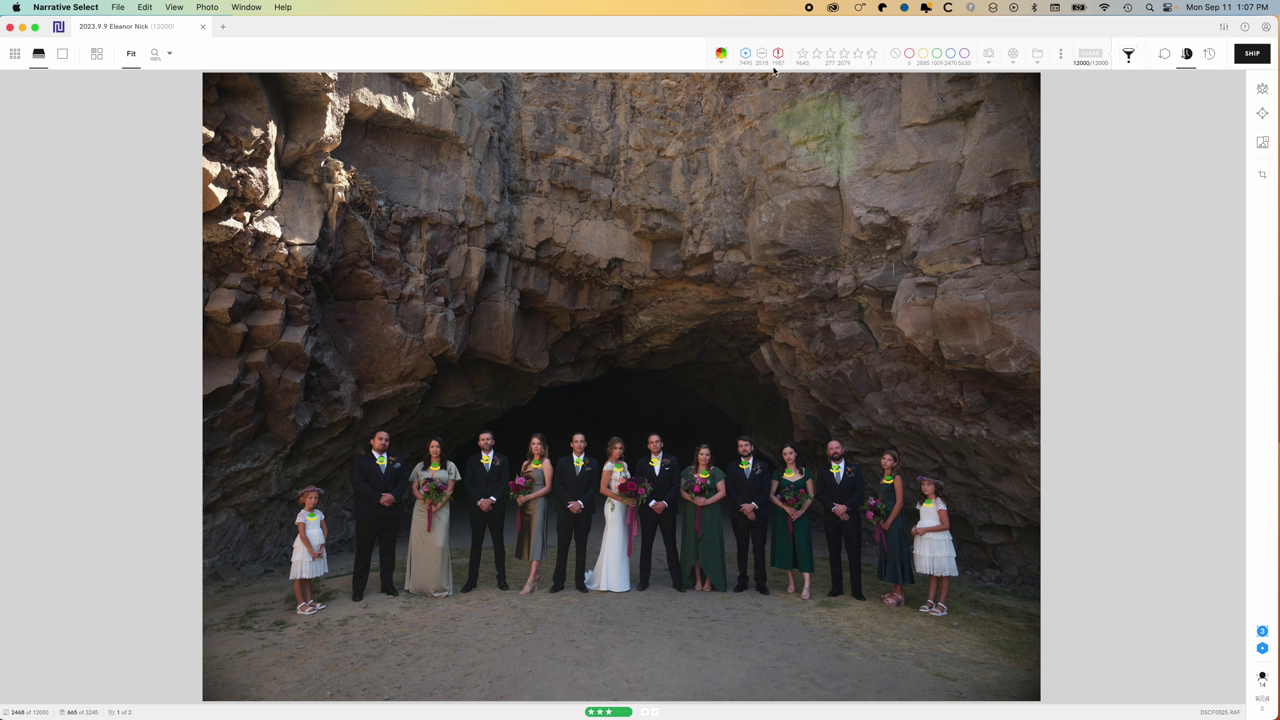
In the Eleanor Nick project, hide the filters and show face close-ups while comparing the cave group frames
left_click(1262, 88)
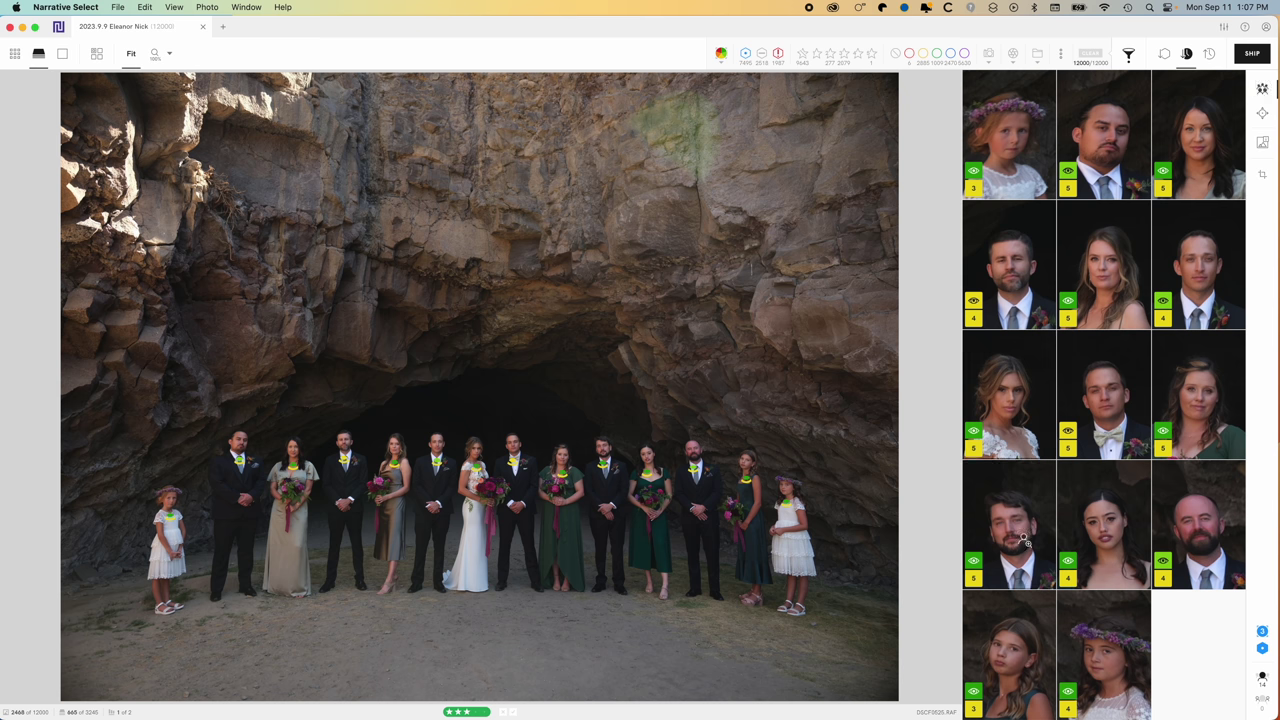
key("Left")
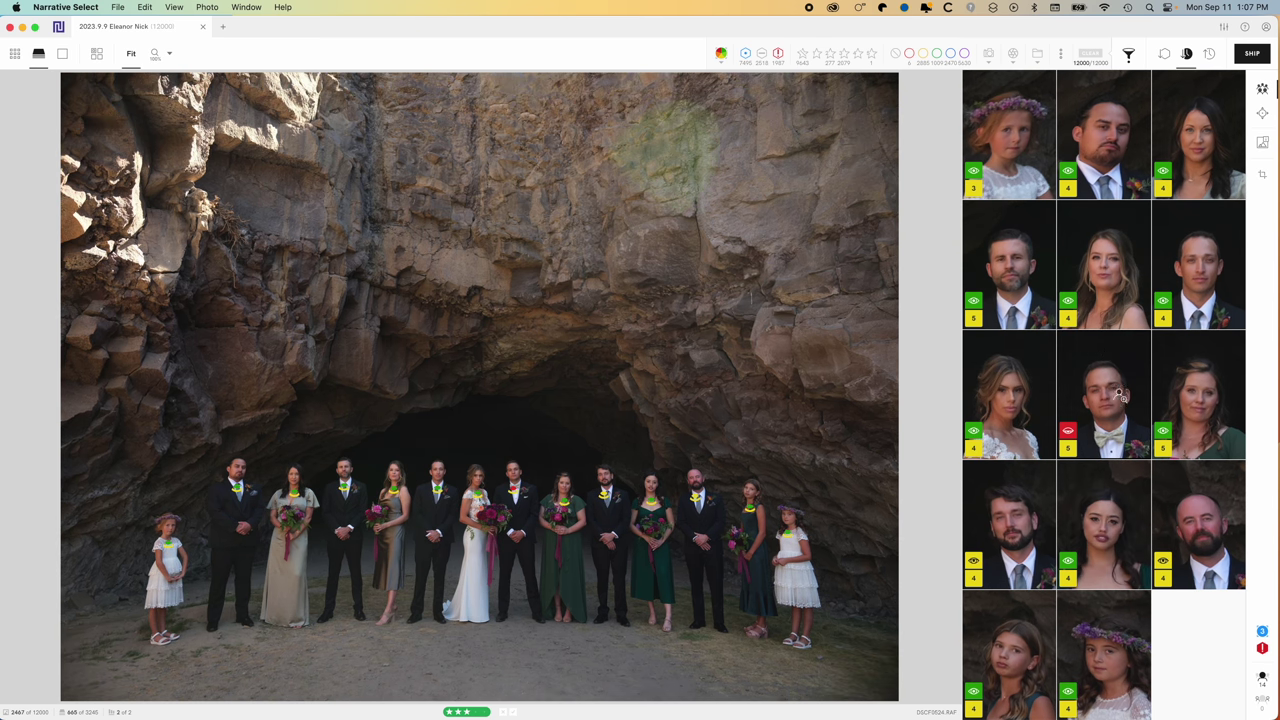
key("Right")
key("Left")
key("Left")
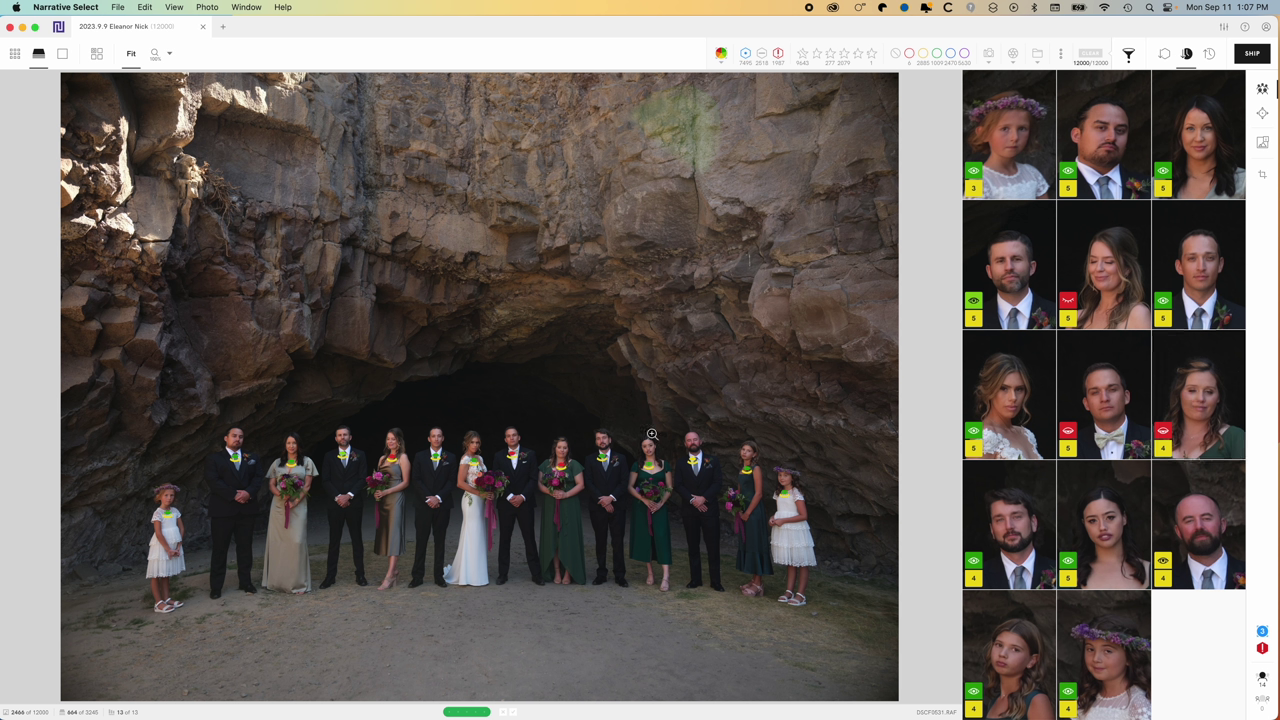
Zoom the group portrait to 100% to inspect the bride, then return to the full view
left_click(498, 464)
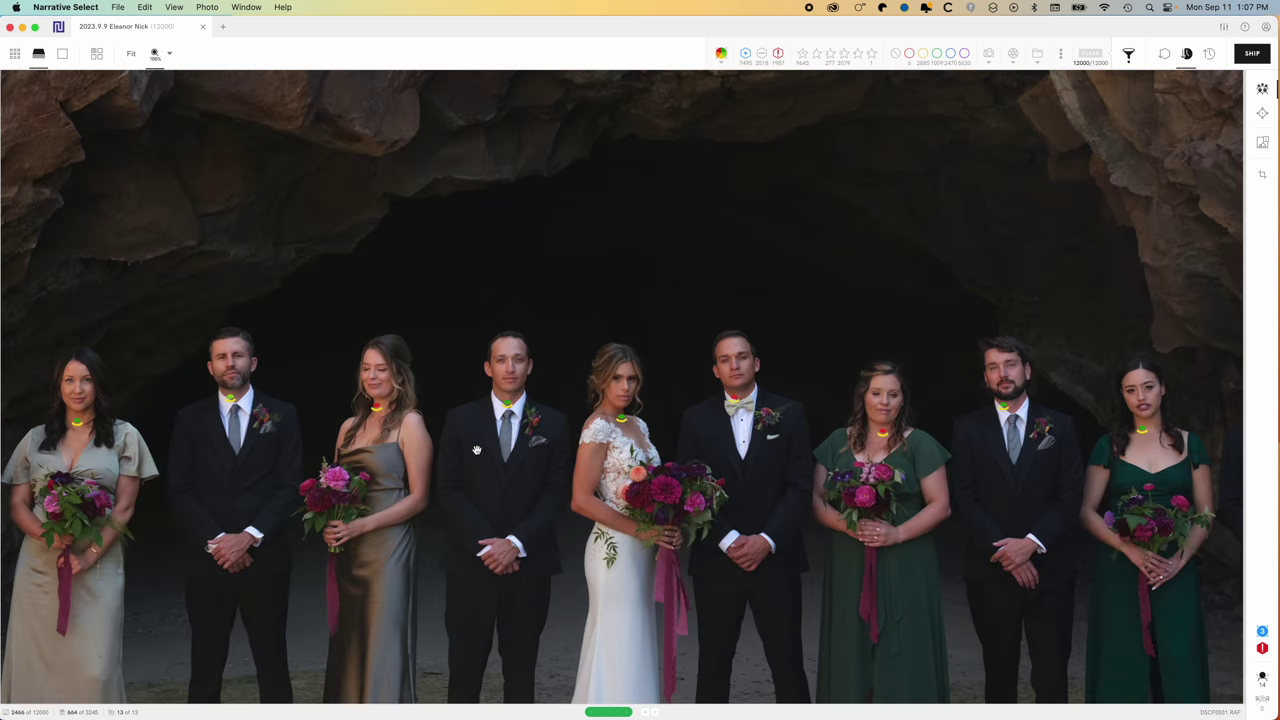
left_click(536, 416)
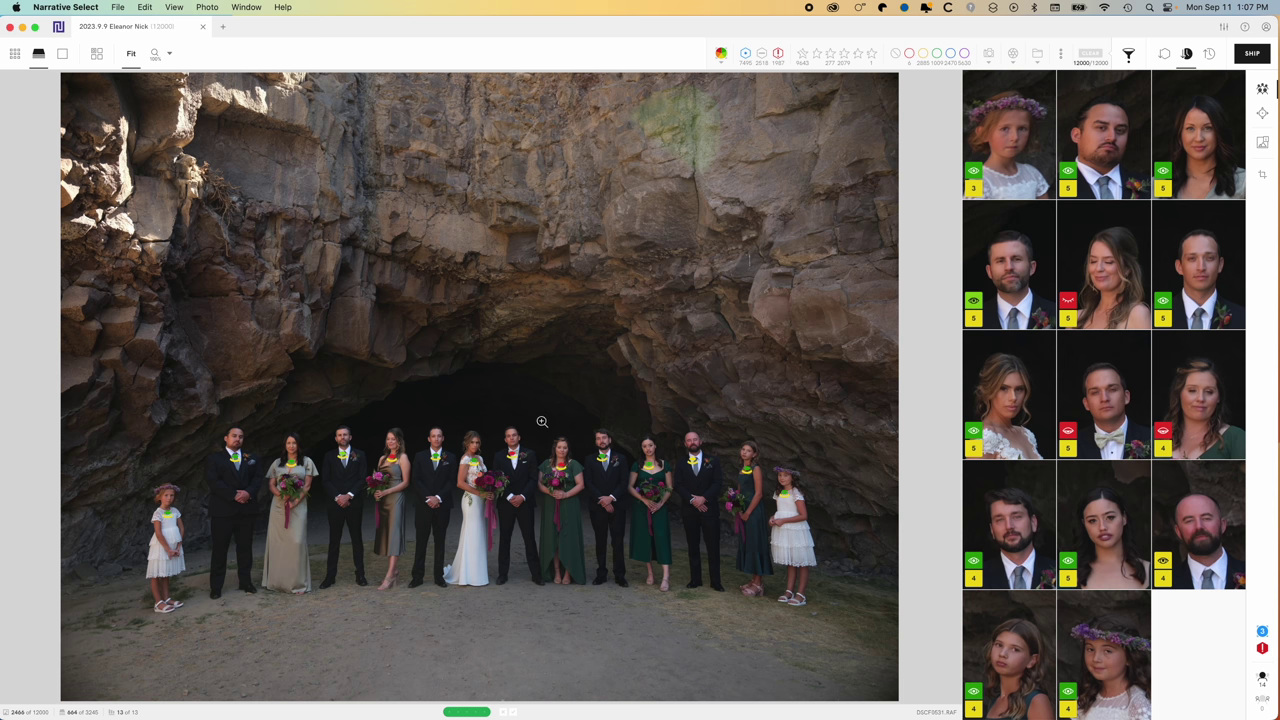
left_click(515, 447)
left_click(513, 446)
Switch to Scenes view and advance to shot 5 of scene 664
left_click(37, 55)
key("Right")
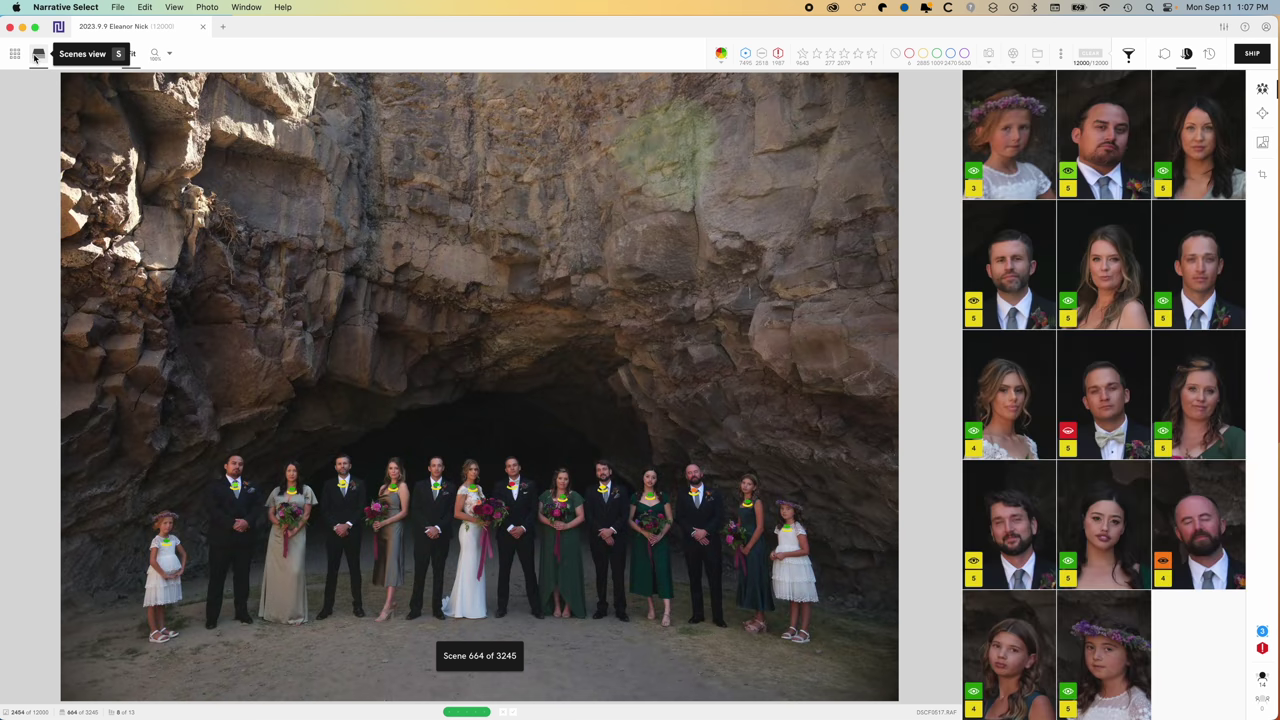
key("Right")
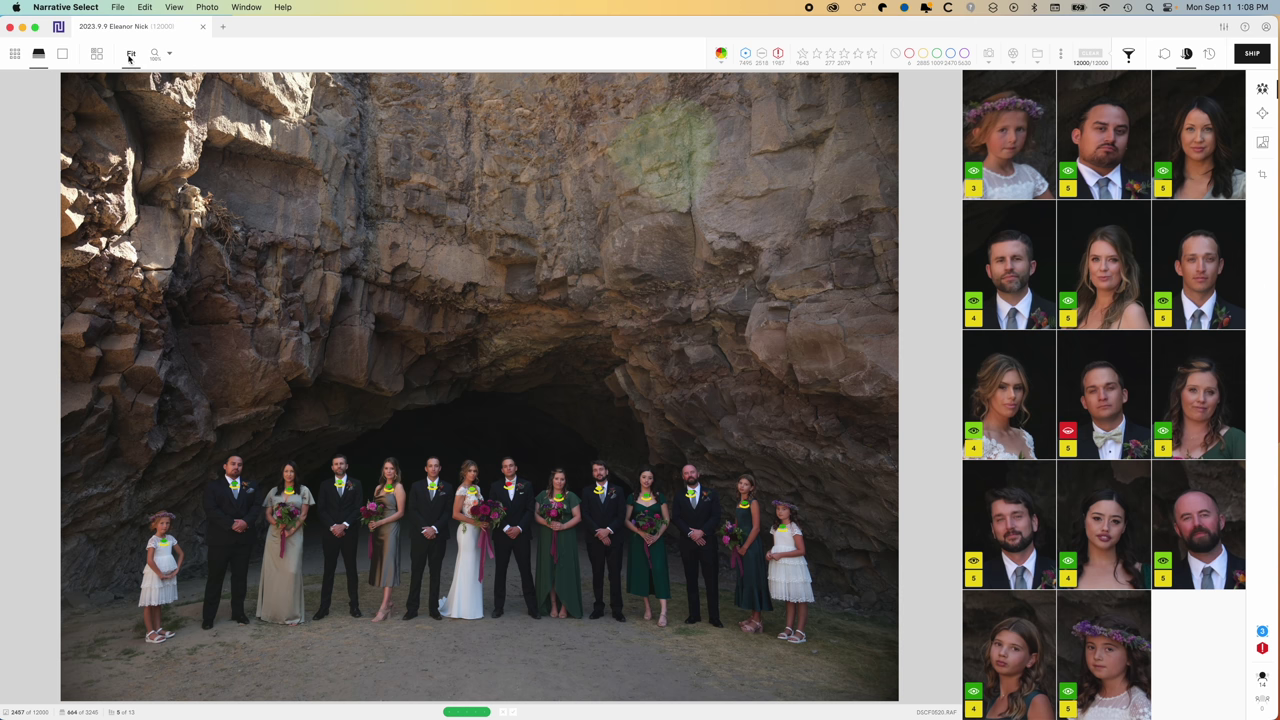
Show the photos as a grid sorted by Filename
key("g")
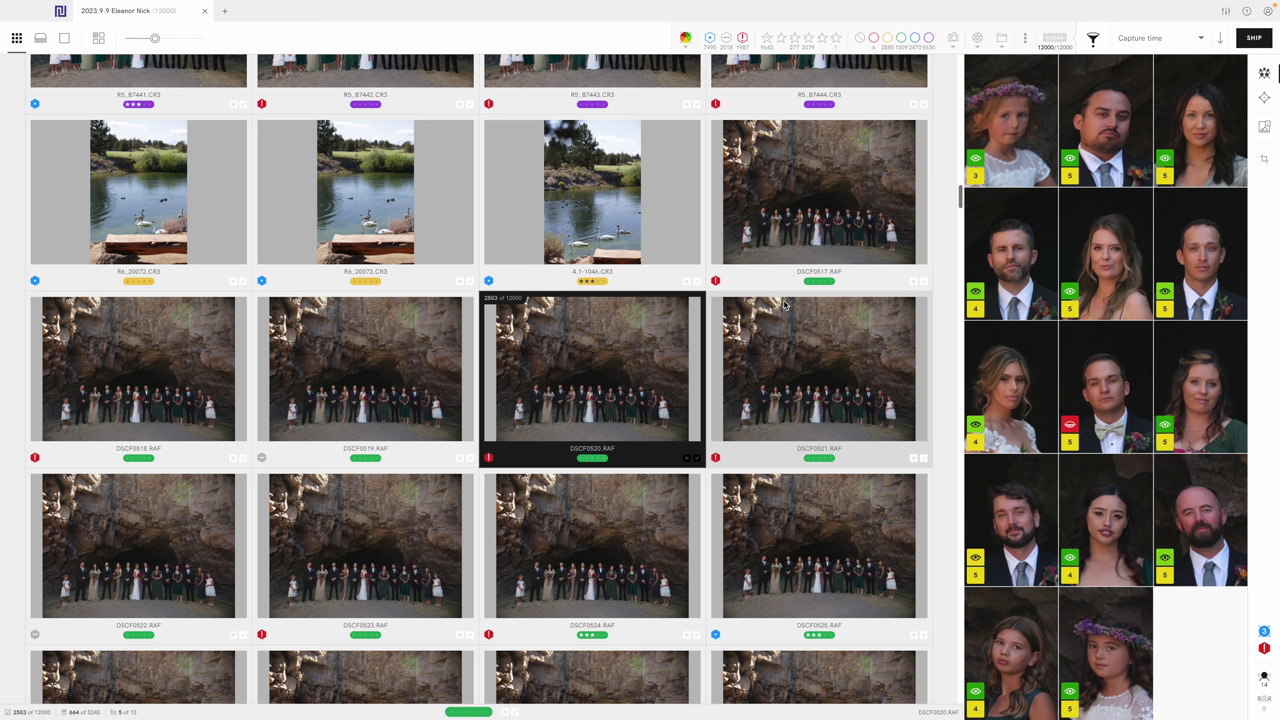
left_click(1165, 40)
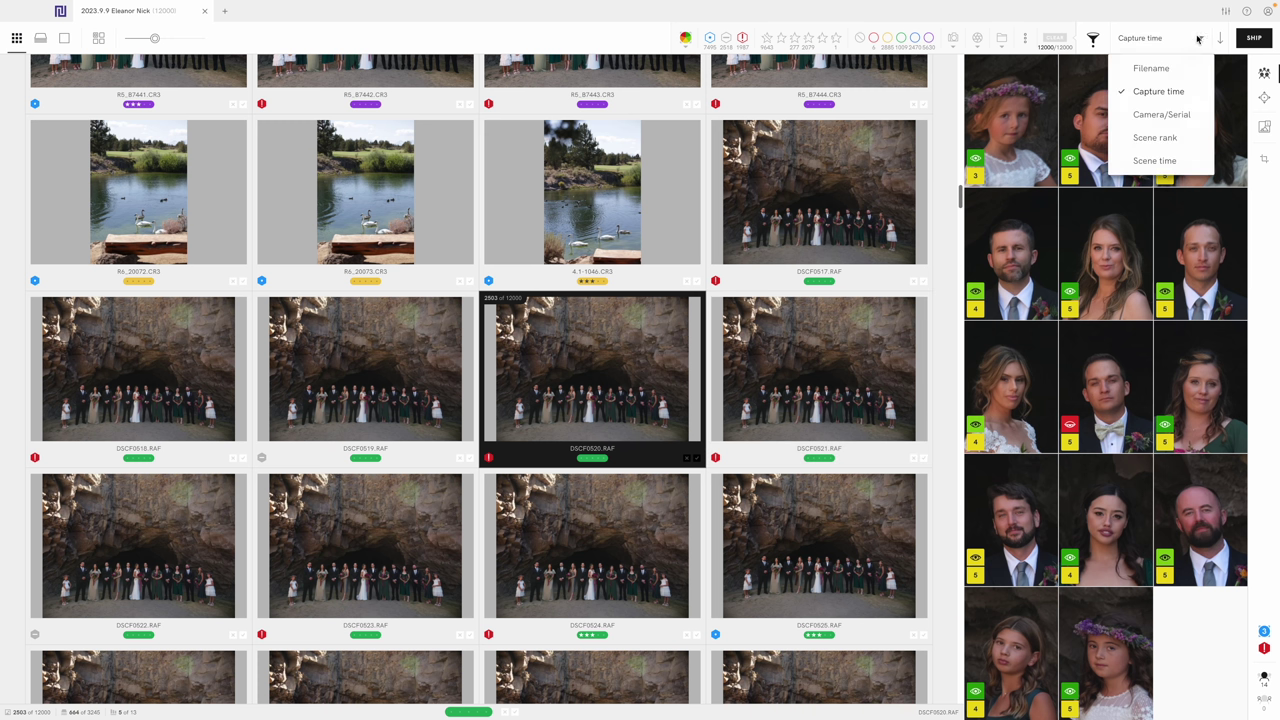
left_click(1168, 94)
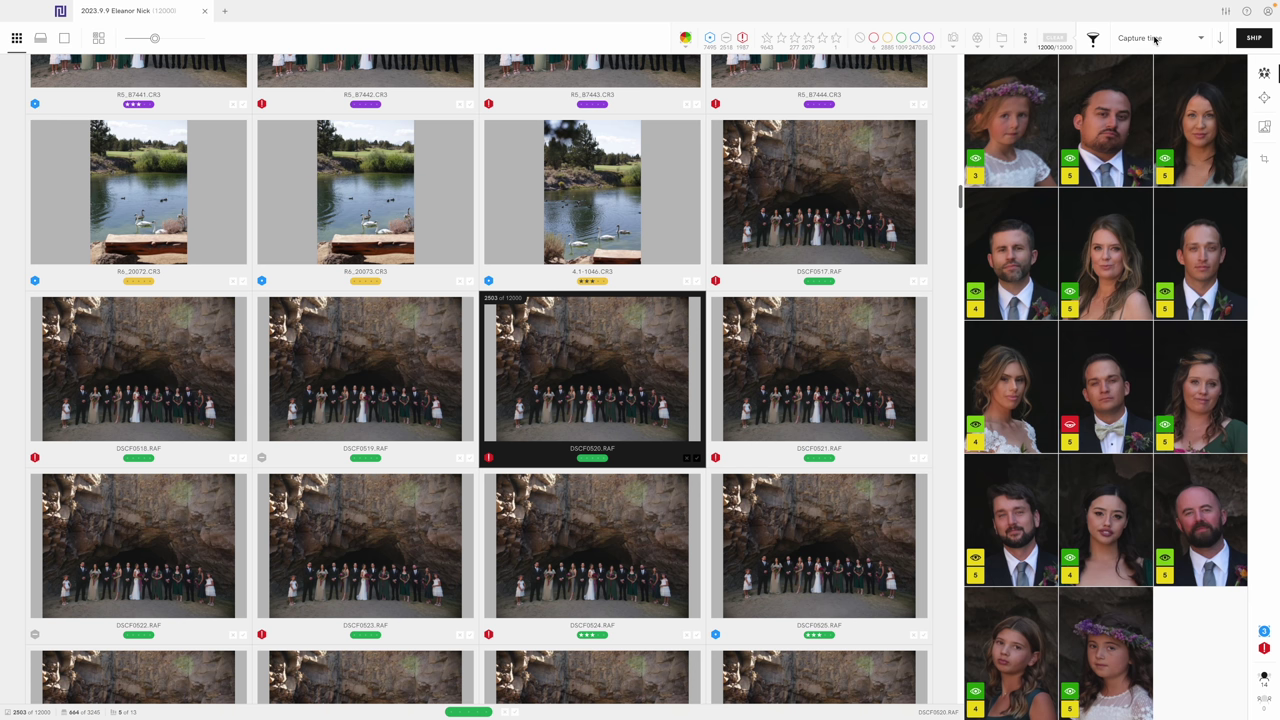
left_click(1155, 42)
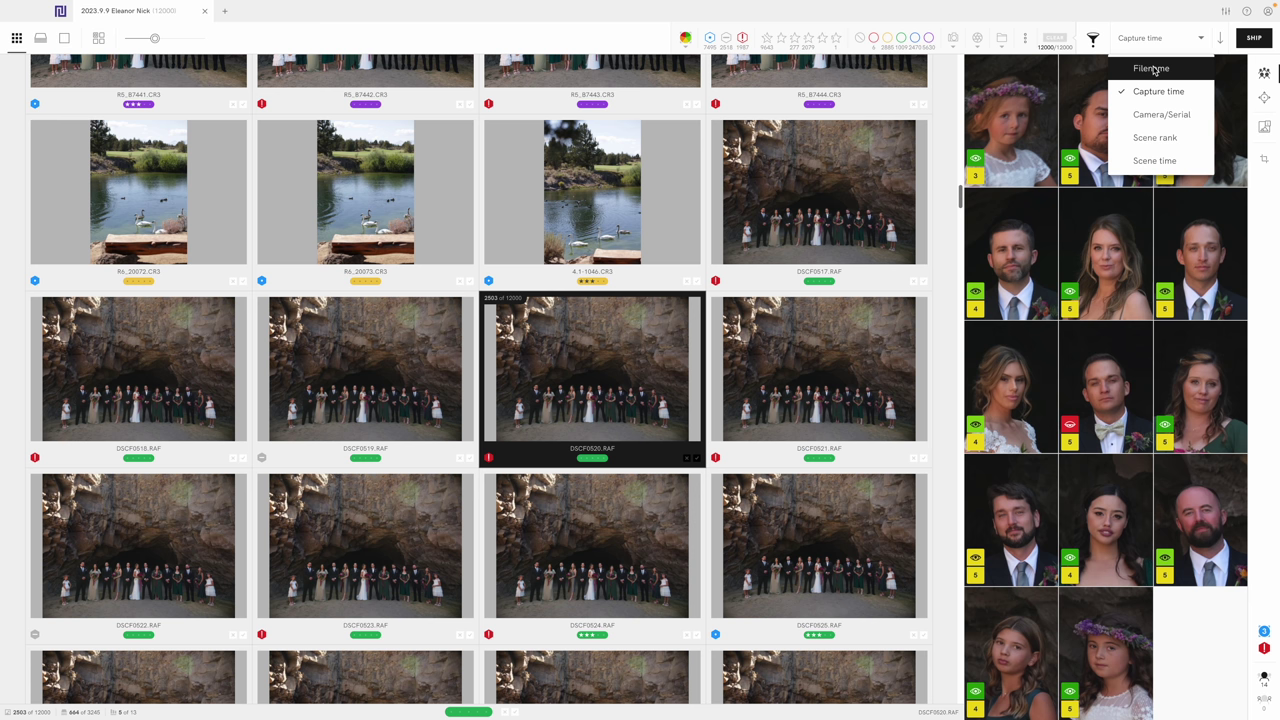
left_click(1152, 69)
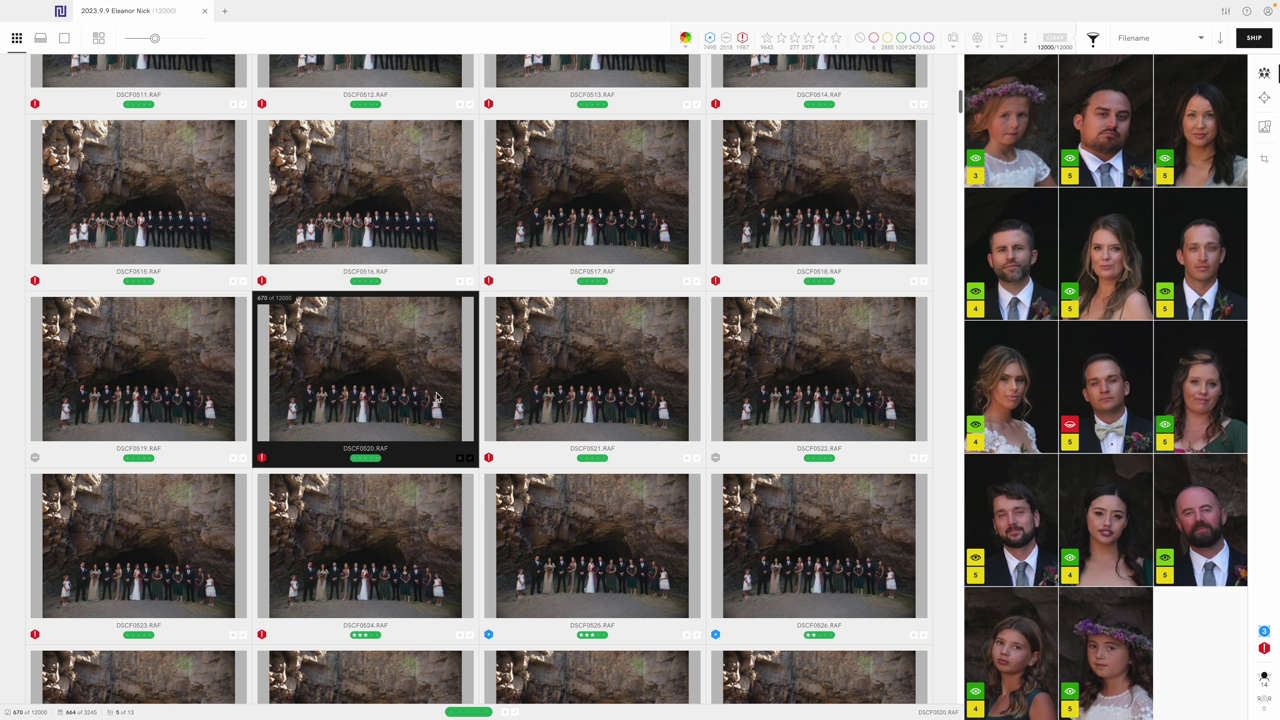
Open the cave group photo, frame 4 of 13, on its own
scroll(435, 397, "up", 2)
scroll(435, 397, "down", 1)
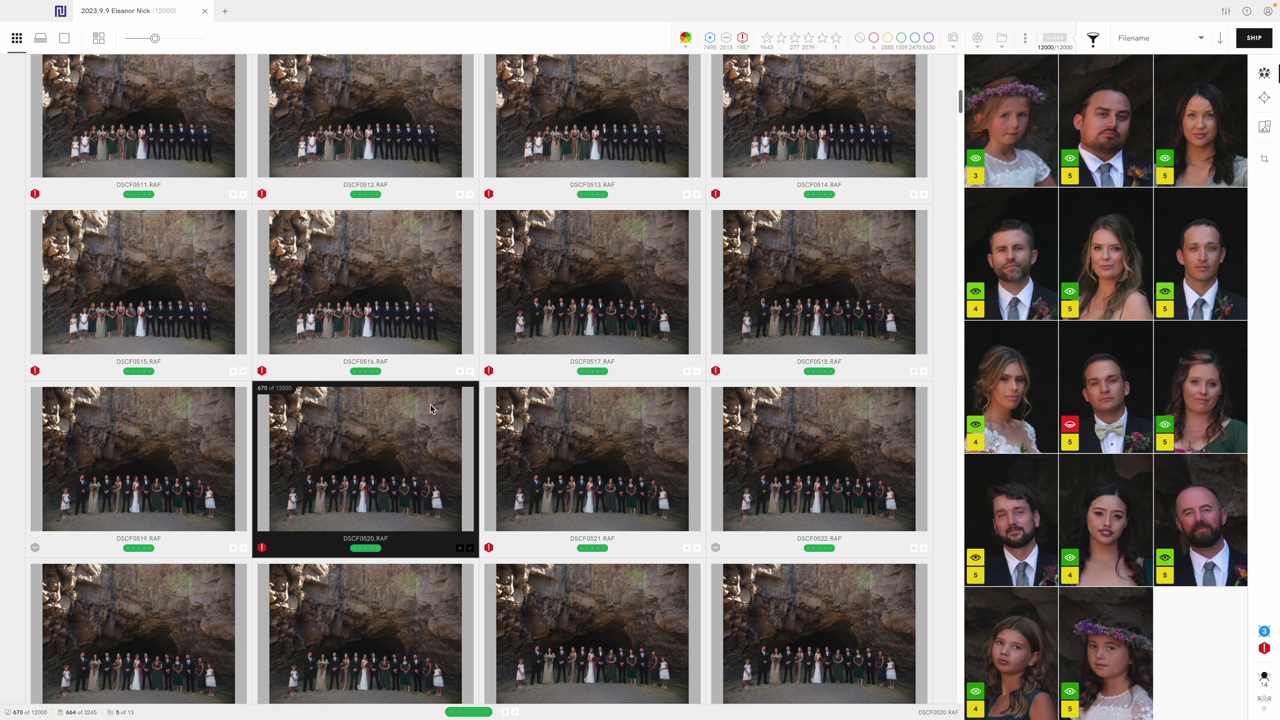
double_click(432, 408)
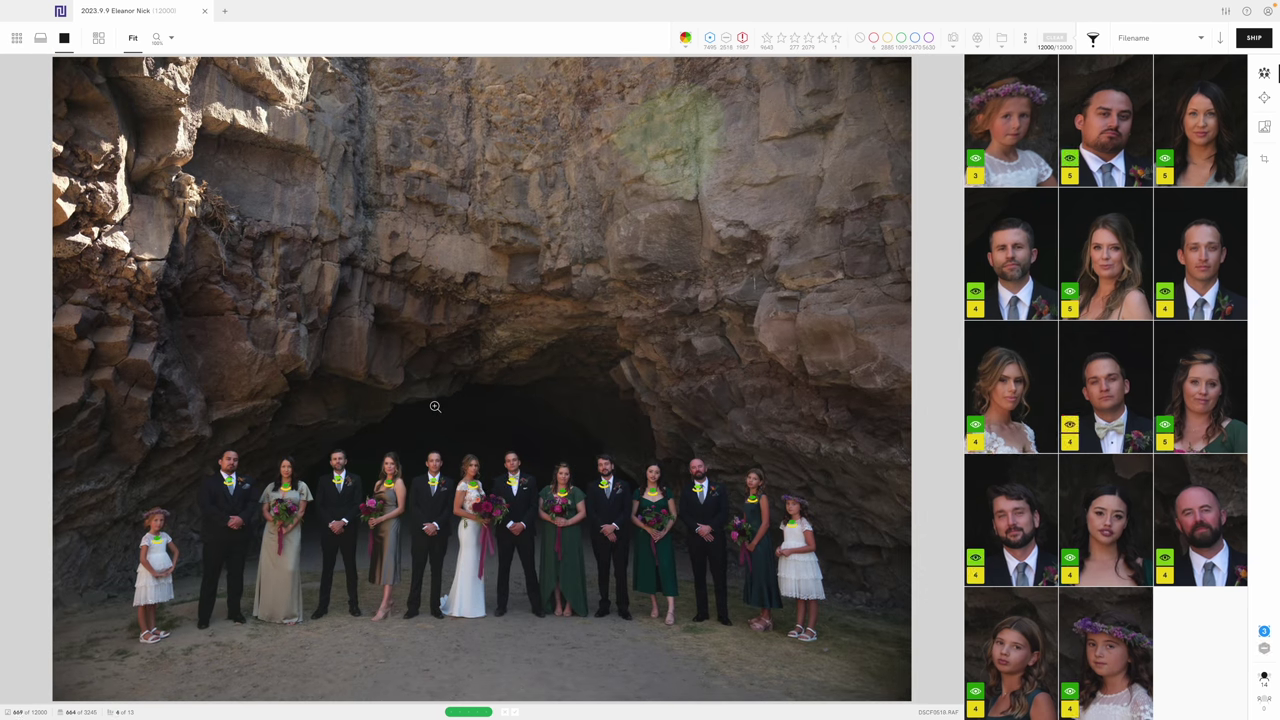
Step through the group photos to DSCF0506, rate it 2 stars, and return to the grid
key("Right")
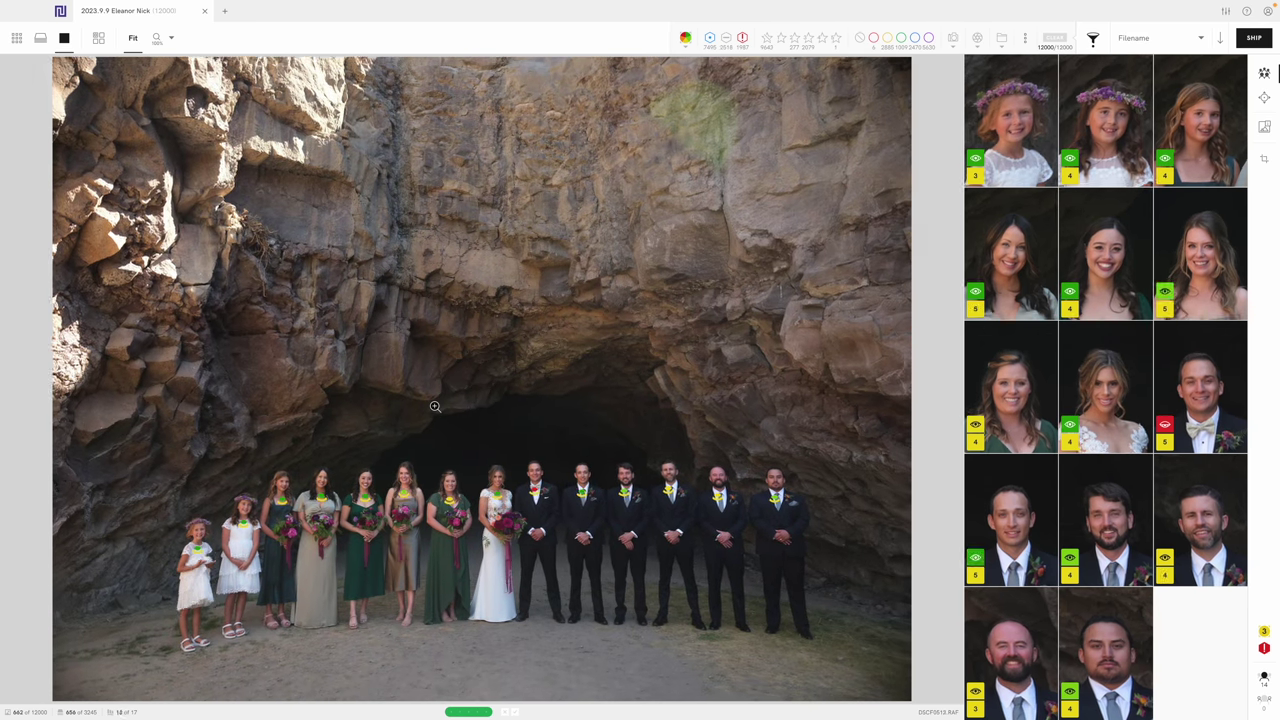
key("Right")
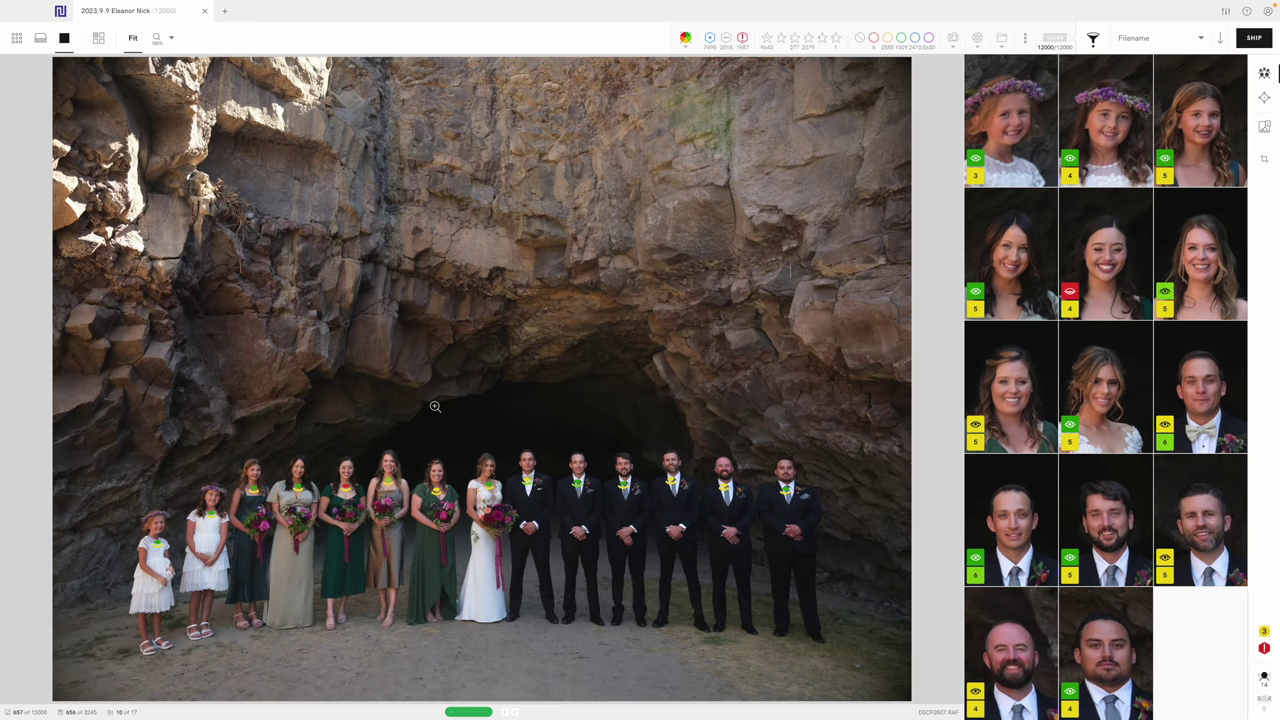
key("Left")
key("Right")
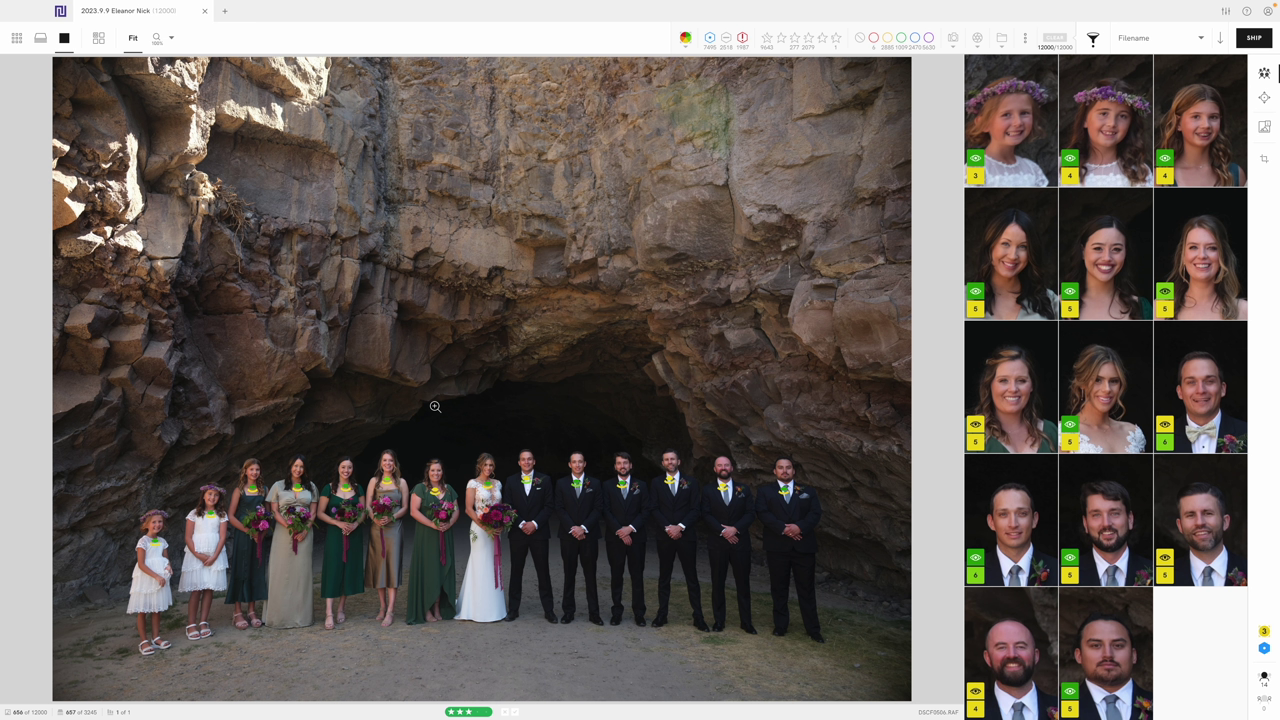
key("2")
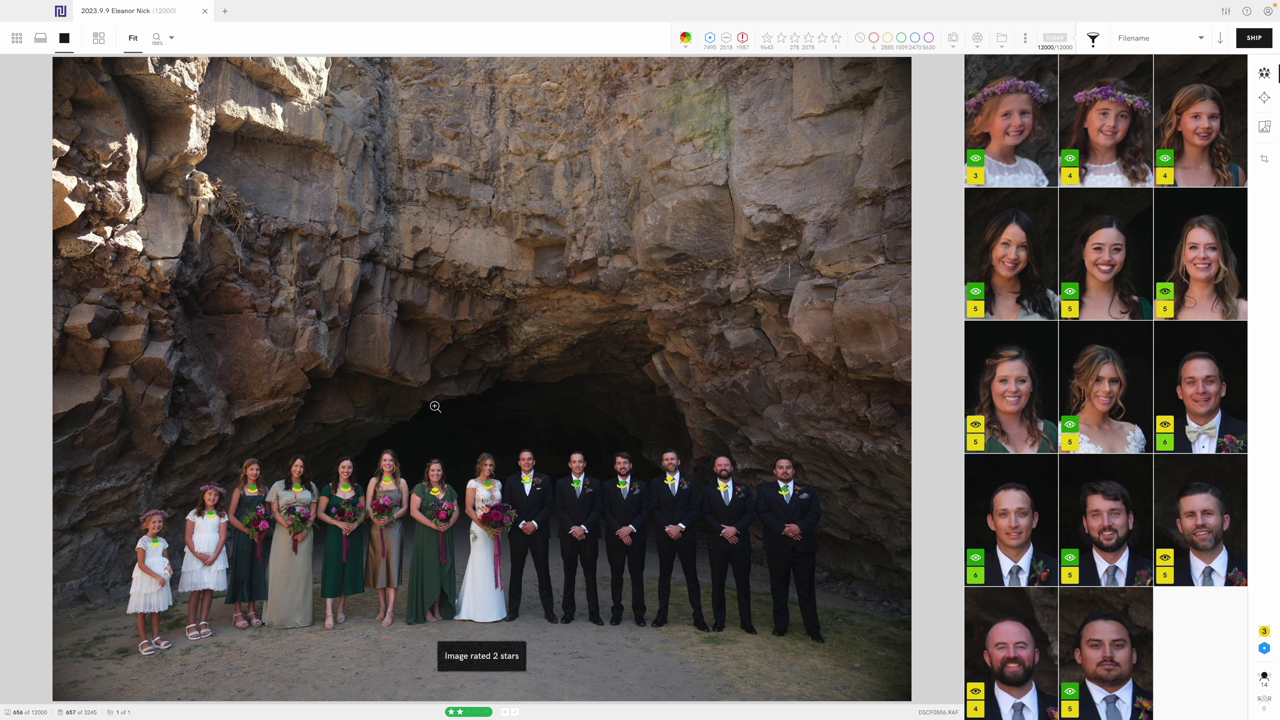
key("g")
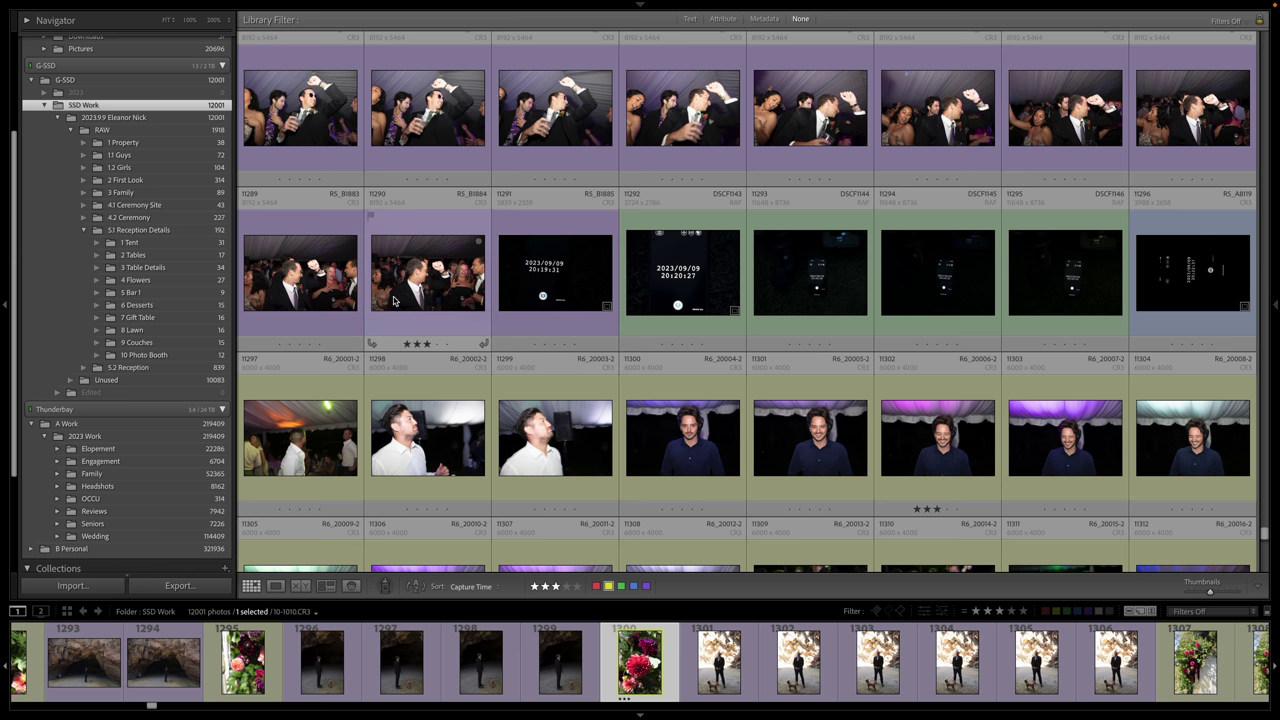
Select all 12001 photos in SSD Work and run Metadata > Read Metadata from Files
right_click(107, 104)
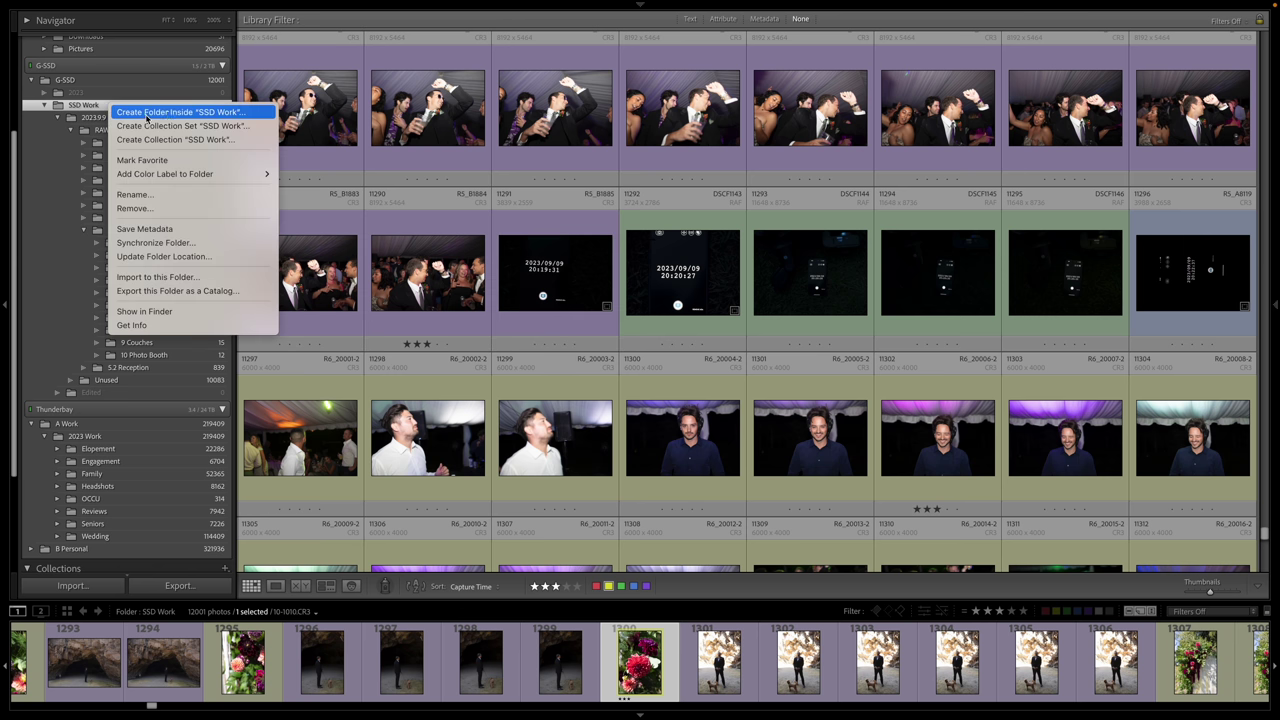
left_click(398, 153)
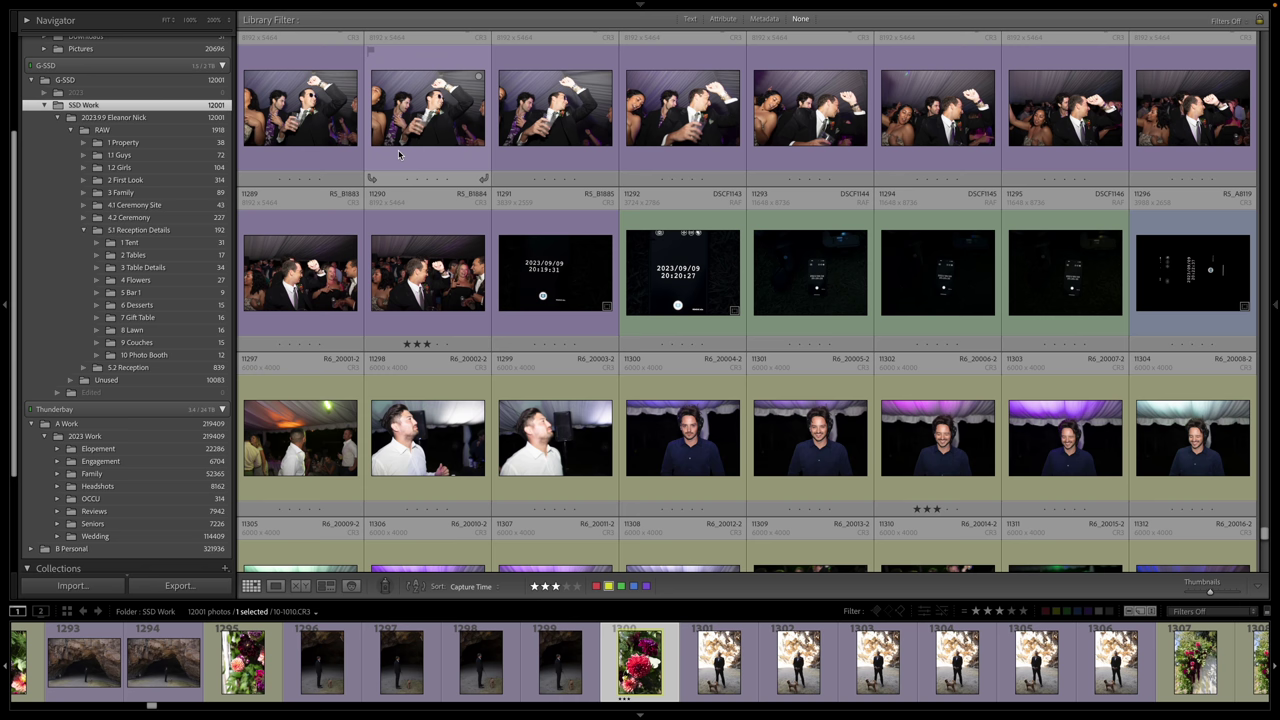
key("super+a")
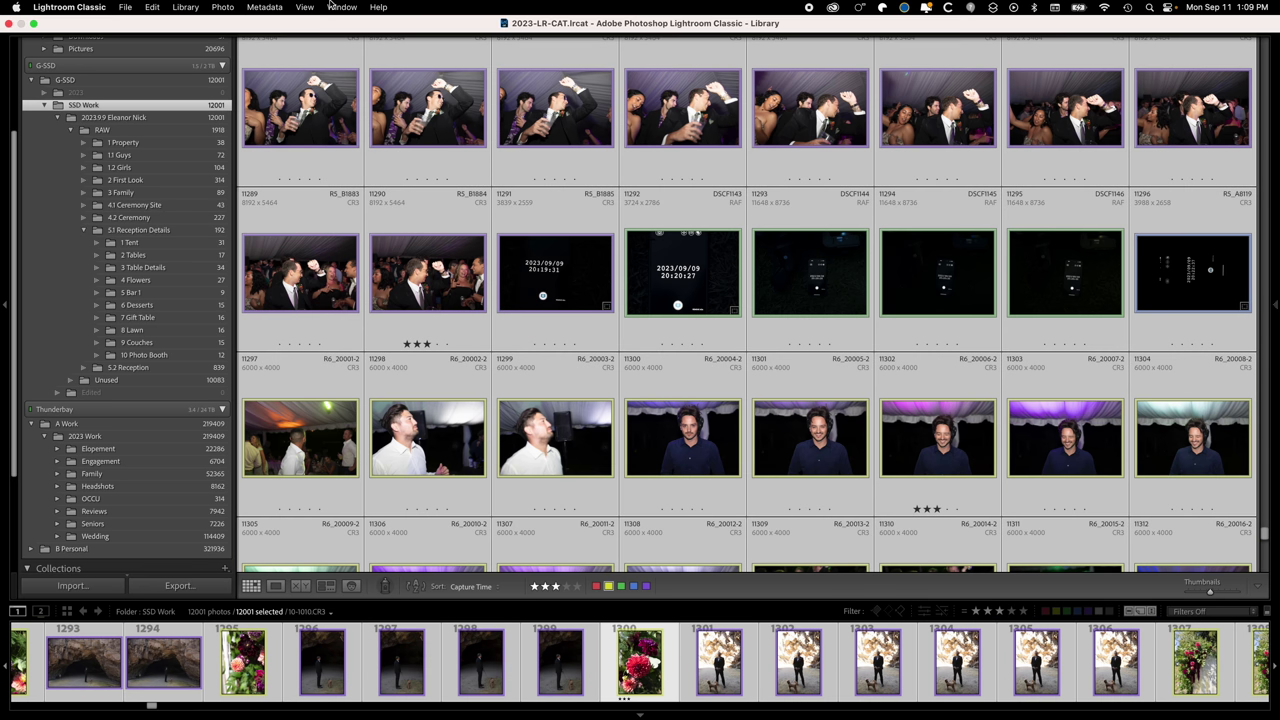
left_click(265, 7)
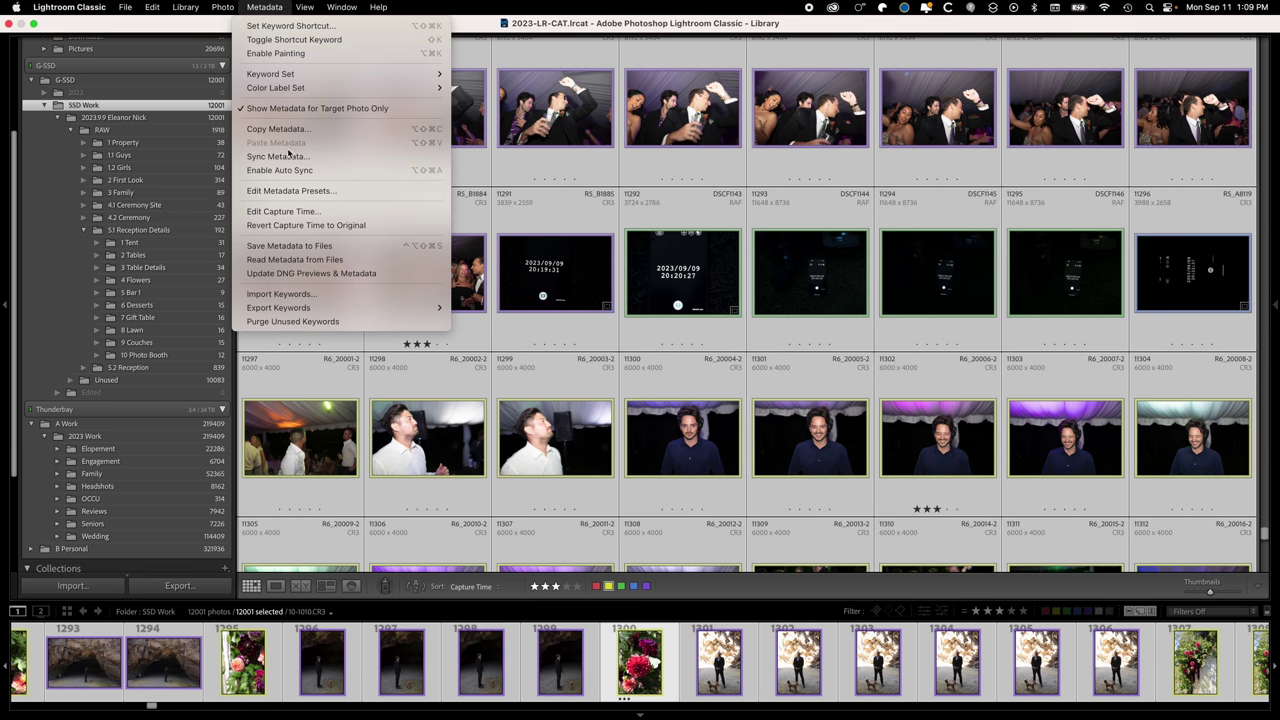
left_click(308, 261)
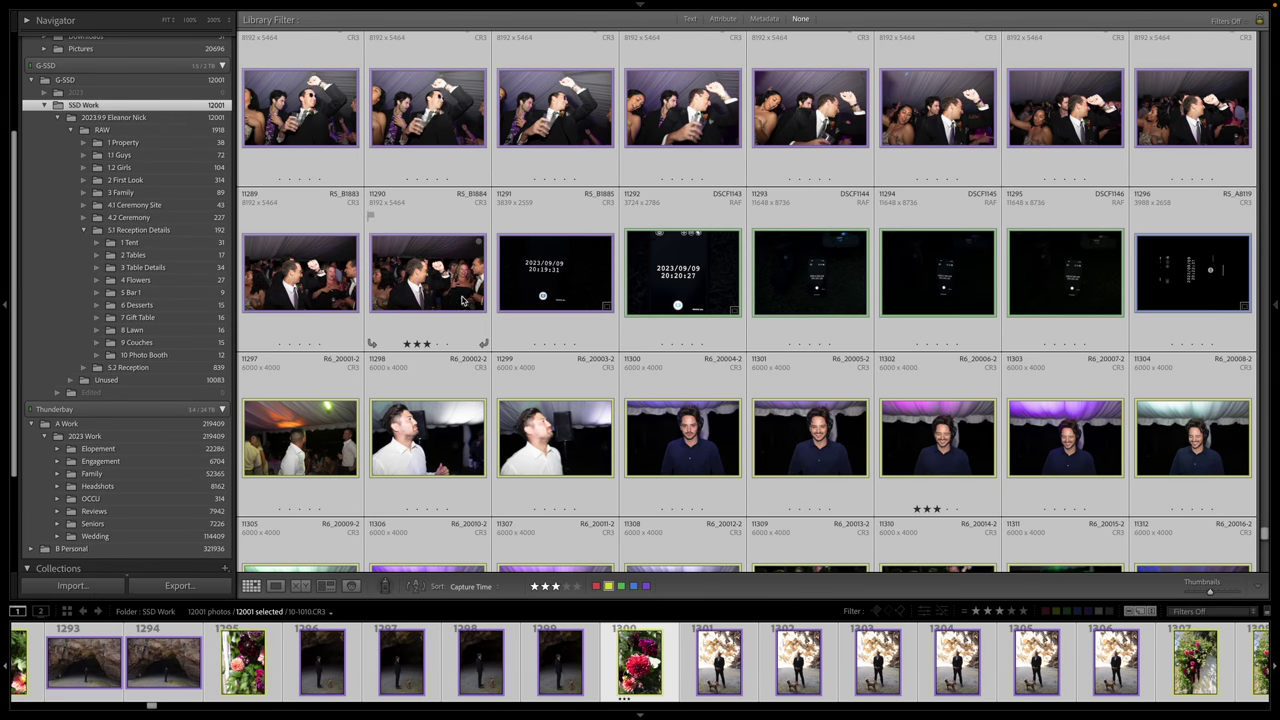
Filter the filmstrip to 'Rating is less than or equal to' 2 stars, then view 4.1 Ceremony Site
left_click(987, 612)
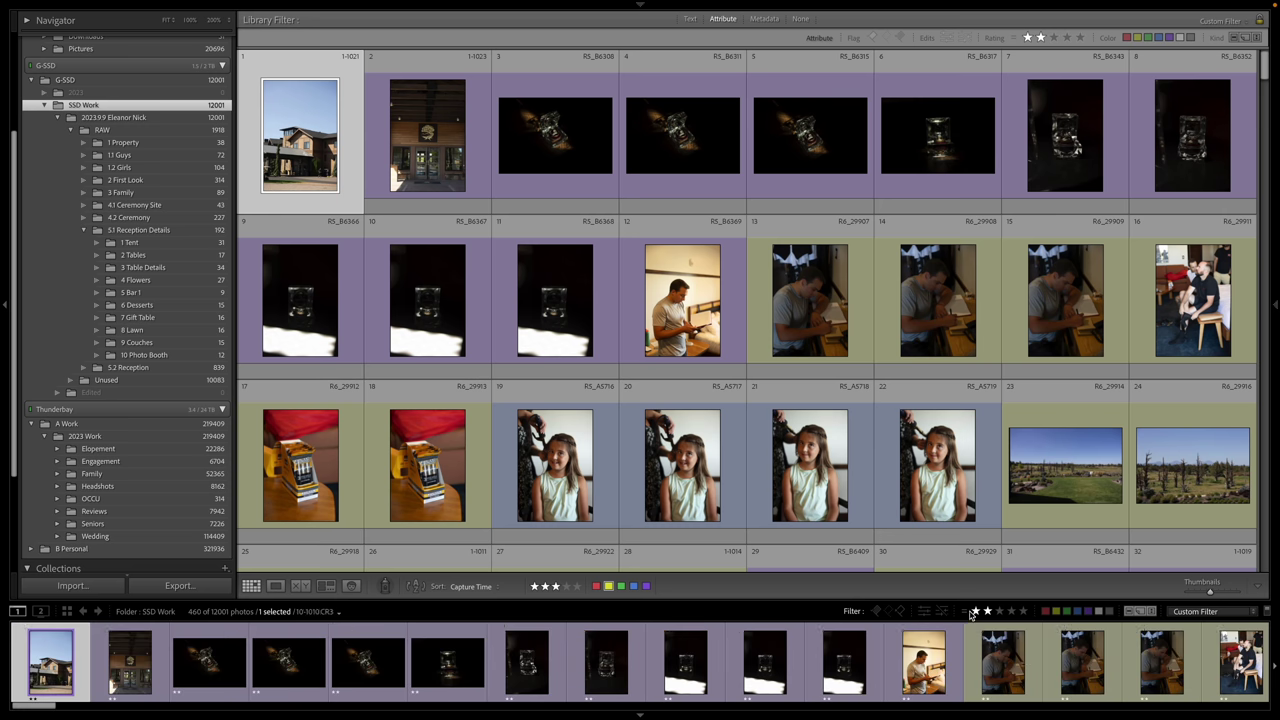
left_click(966, 613)
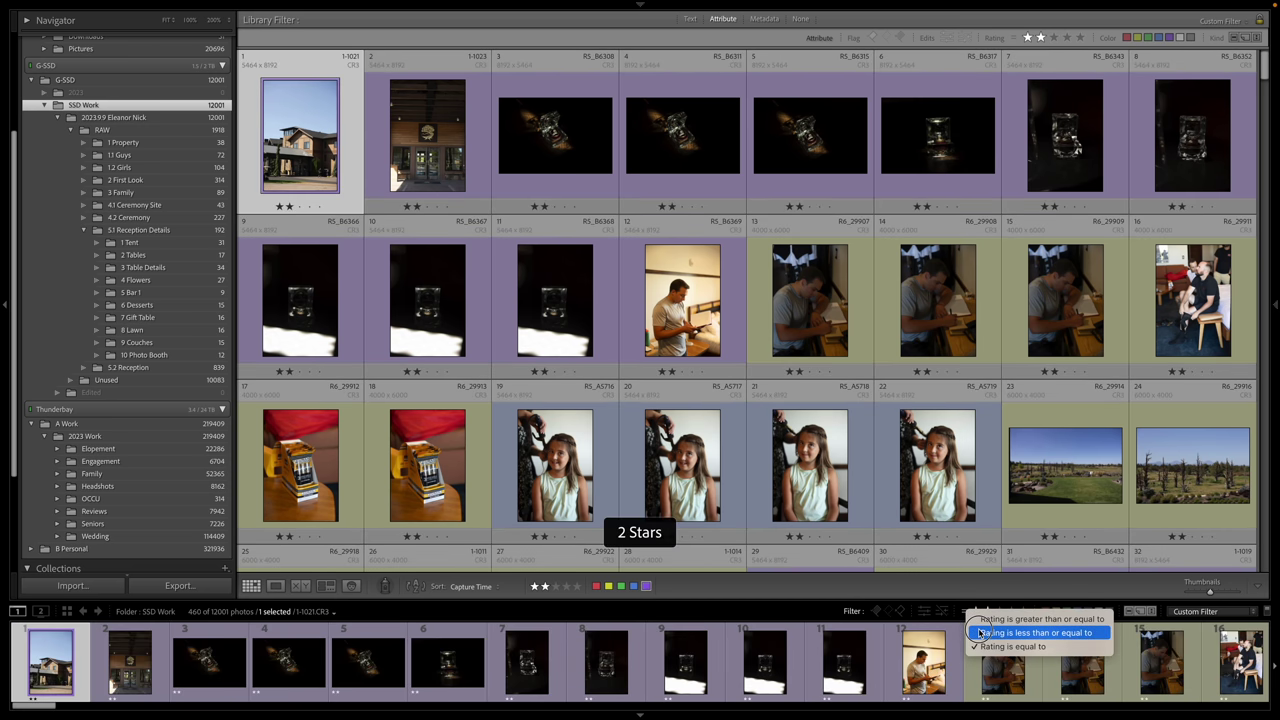
left_click(995, 630)
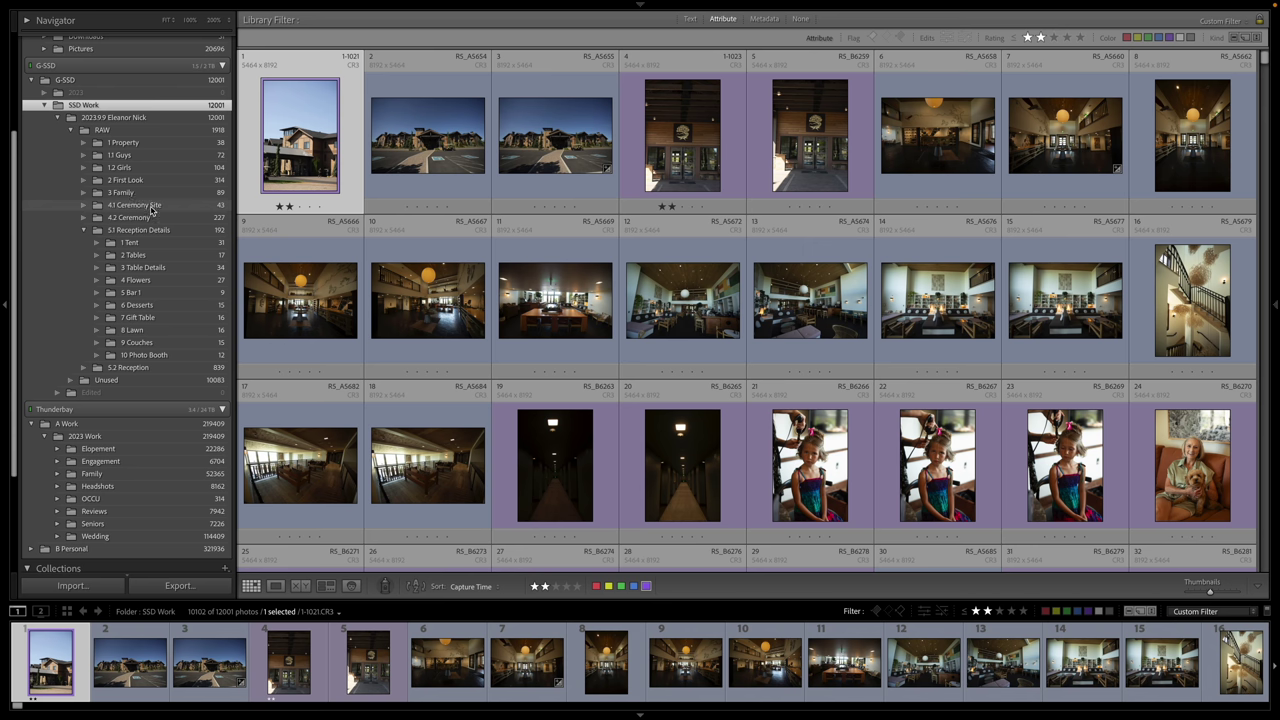
left_click(150, 205)
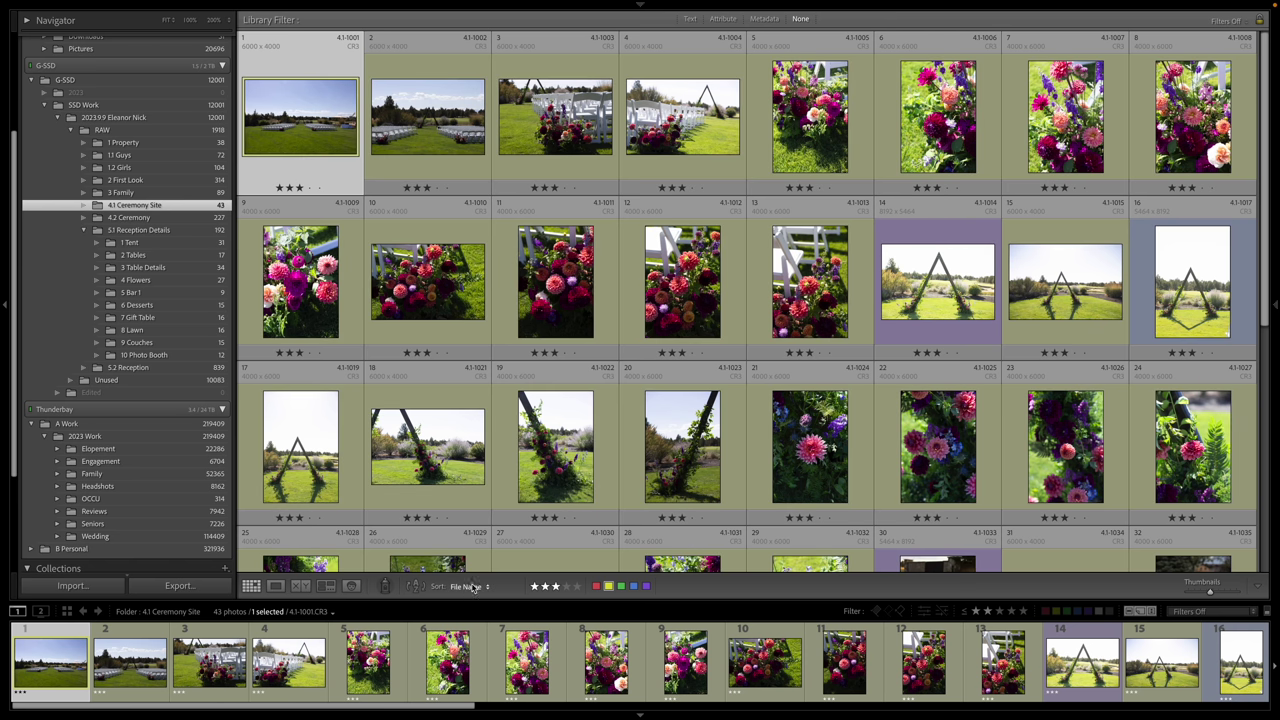
Review the 4.2 Ceremony and 1 Tent folders, ending on the 17-photo 2 Tables folder
left_click(178, 217)
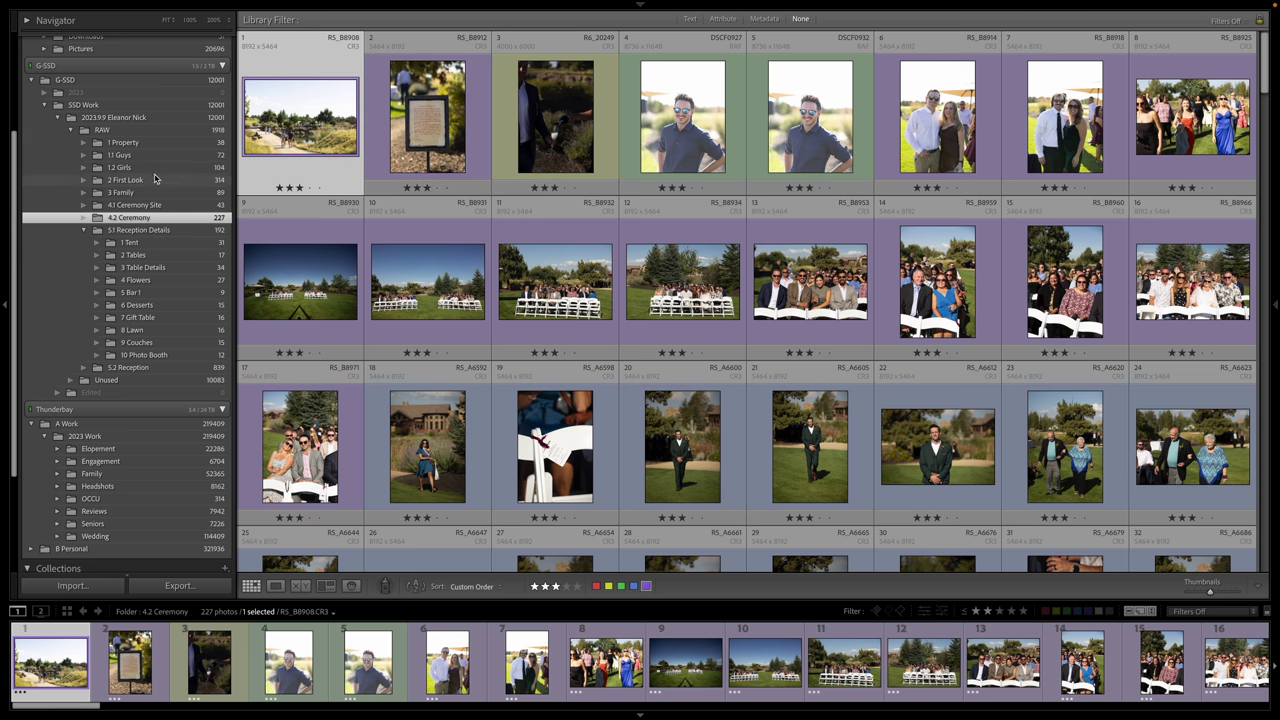
left_click(142, 243)
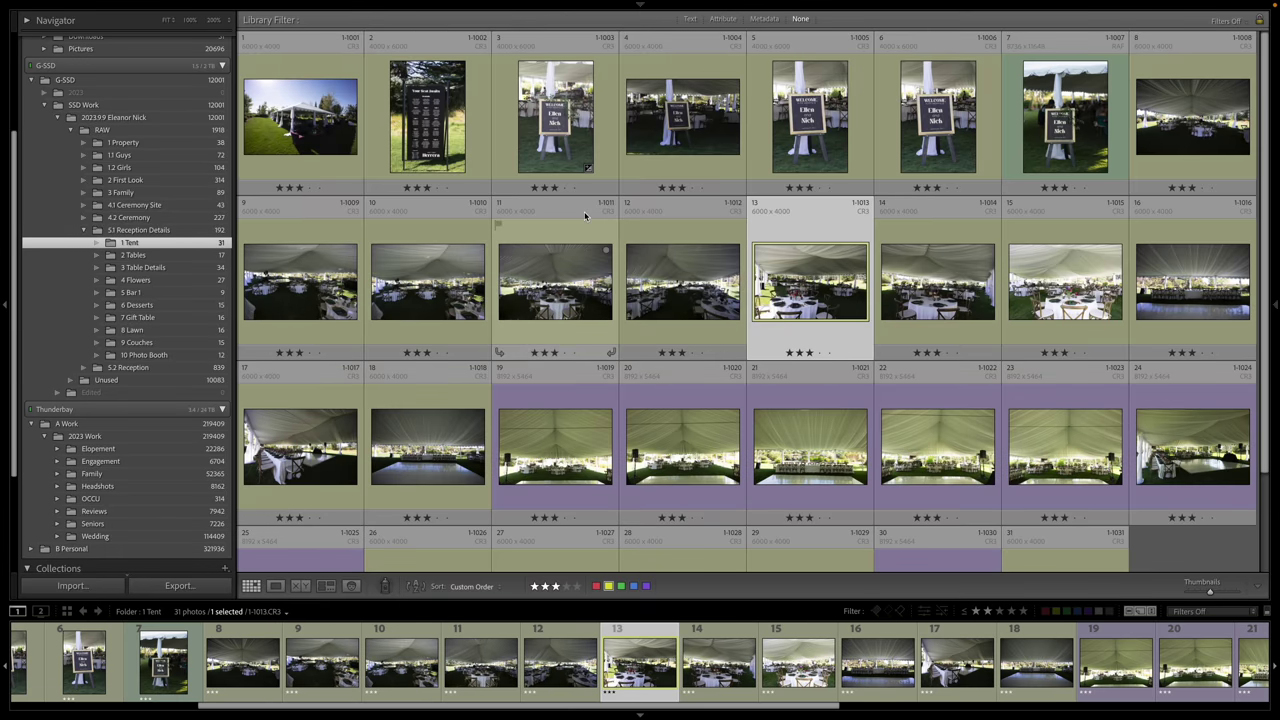
left_click(133, 255)
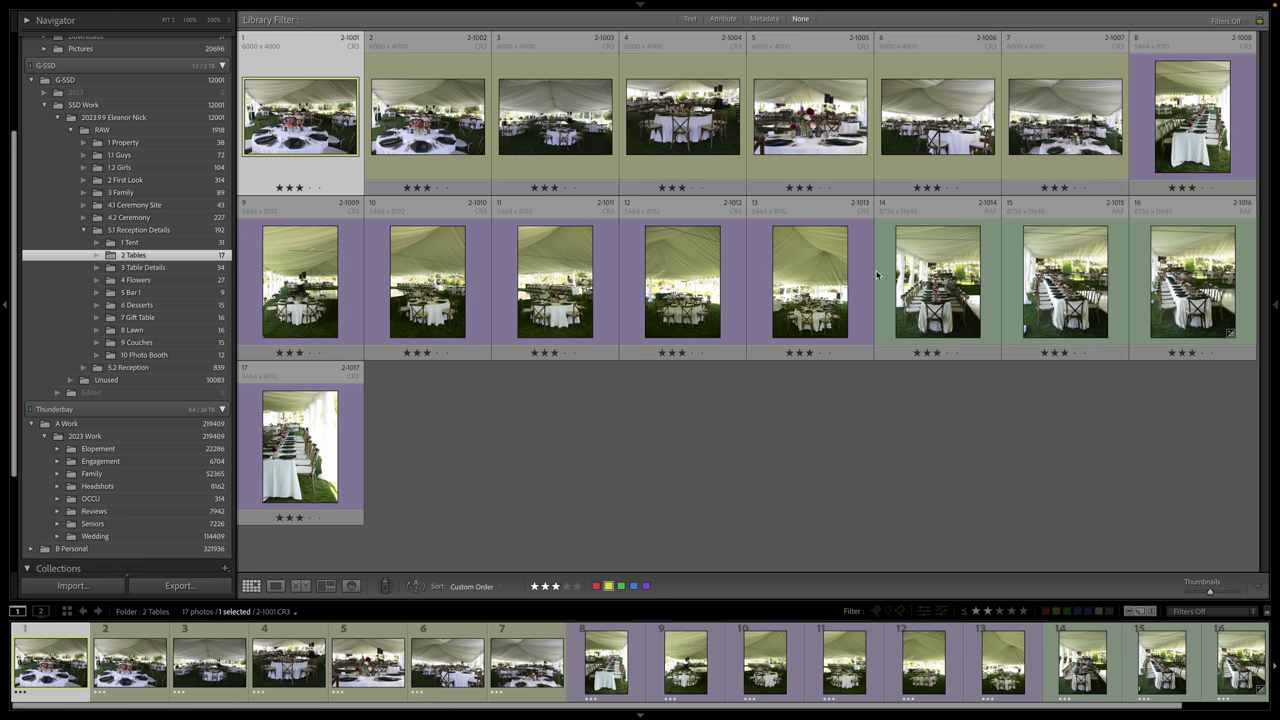
Compare table photo 2-1016 with 2-1015 in Loupe and lower 2-1016 to two stars
double_click(1148, 294)
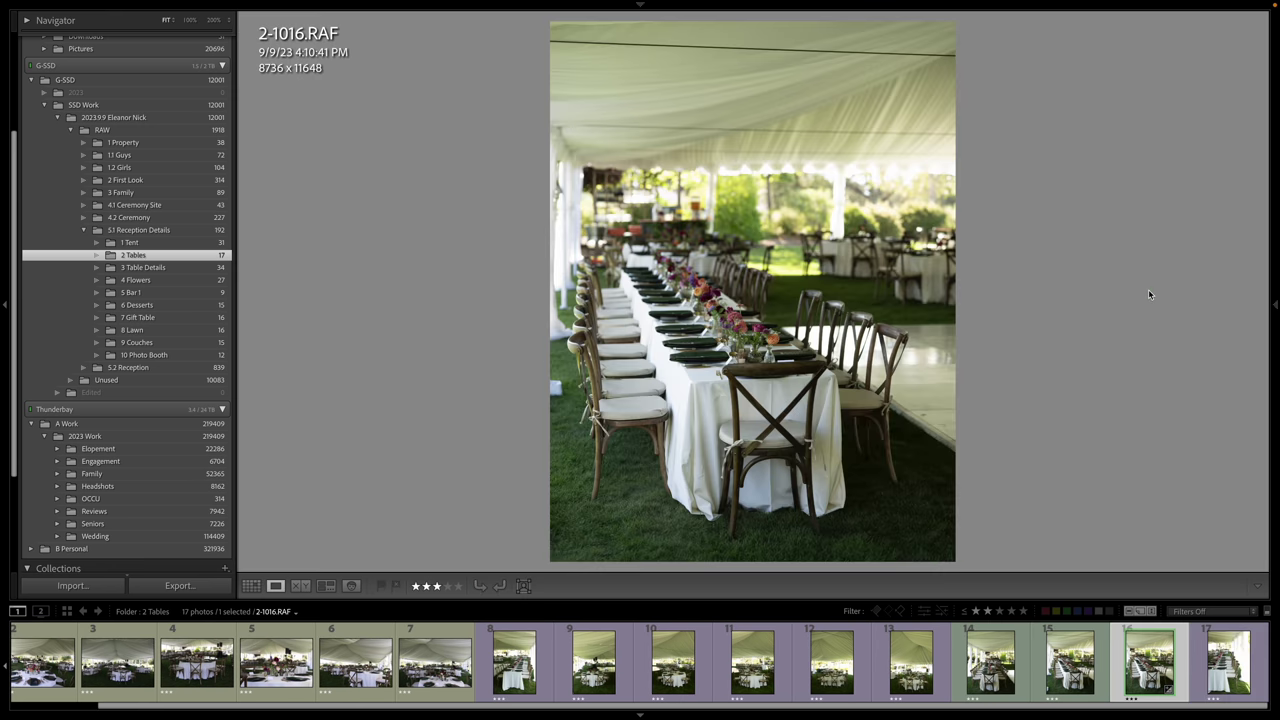
key("Left")
key("Left")
key("Right")
key("Right")
key("Left")
key("Left")
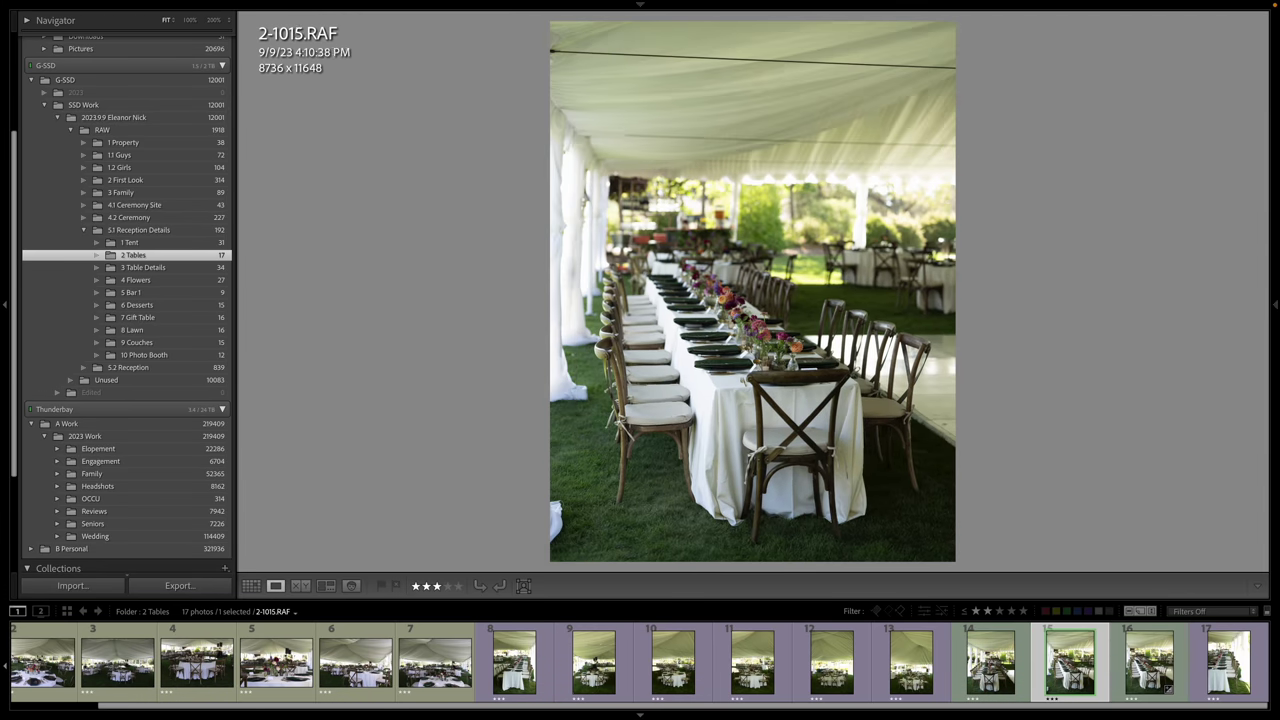
key("Right")
key("Right")
key("Right")
key("Left")
key("Right")
key("2")
key("Left")
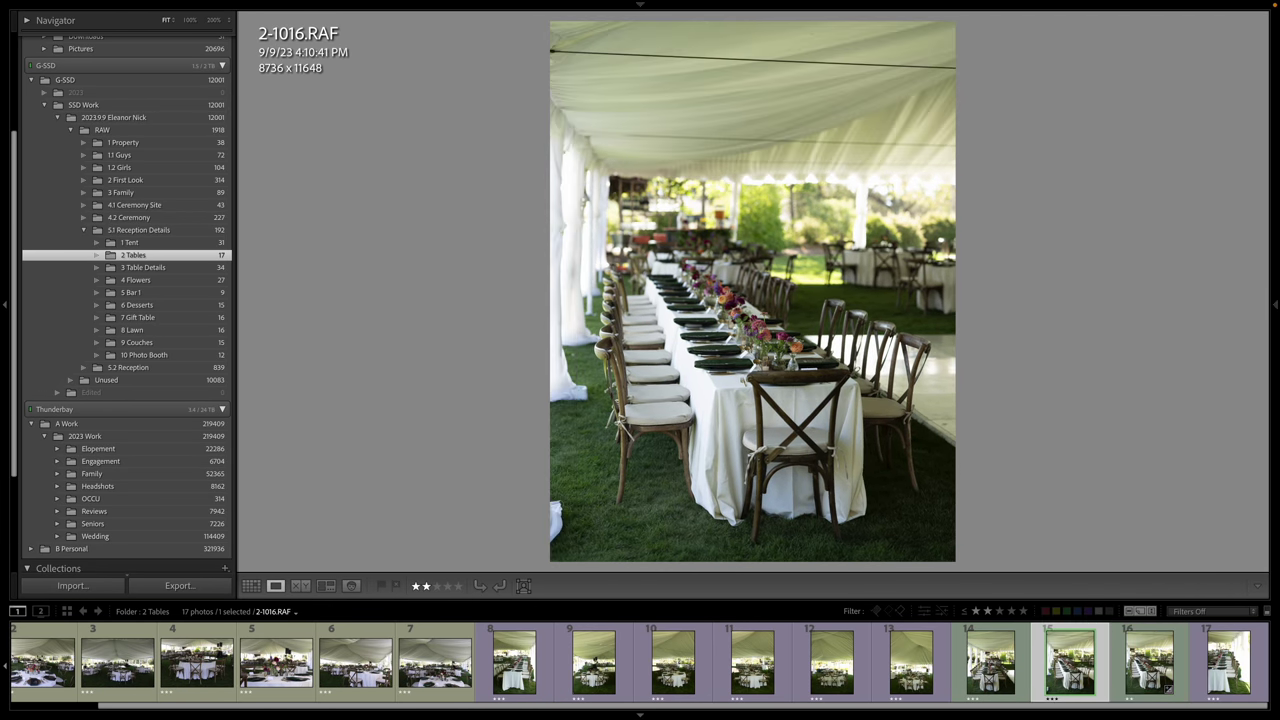
key("Left")
key("Left")
key("Left")
key("Left")
key("Left")
key("Left")
key("Left")
key("Left")
key("Left")
key("Left")
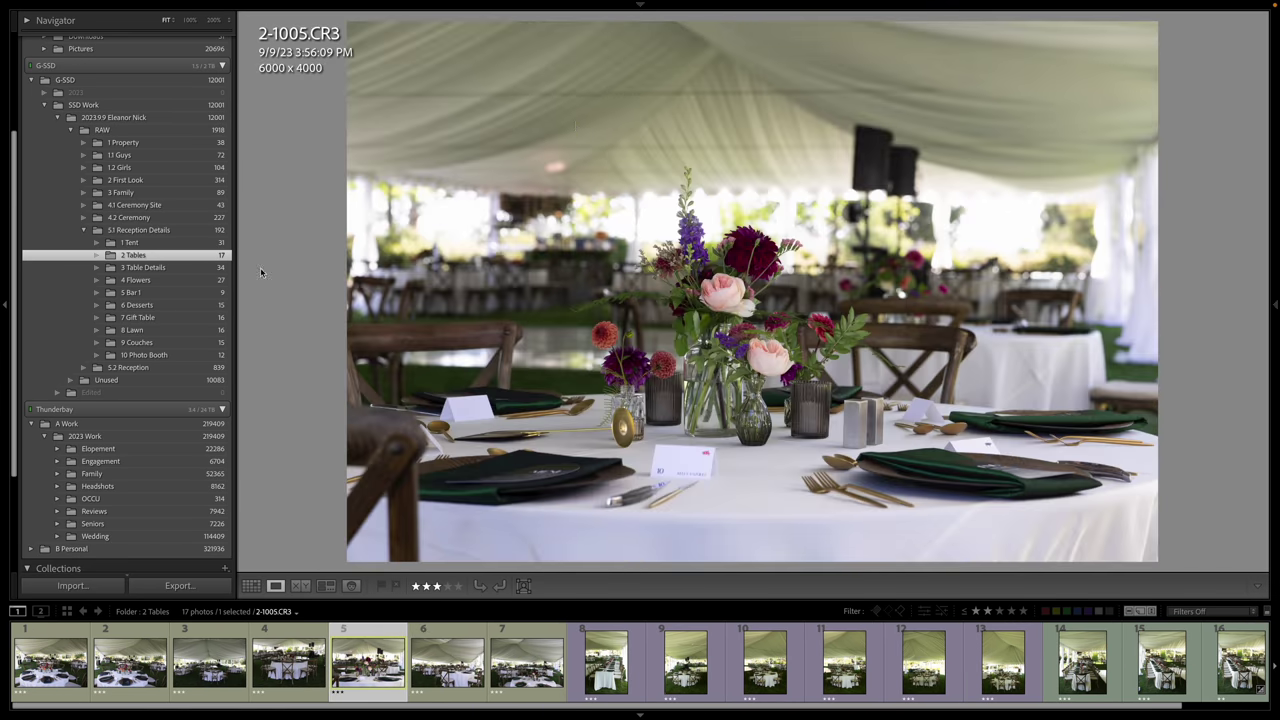
Browse the Reception Details subfolders from 3 Table Details through 9 Couches to 10 Photo Booth
left_click(157, 268)
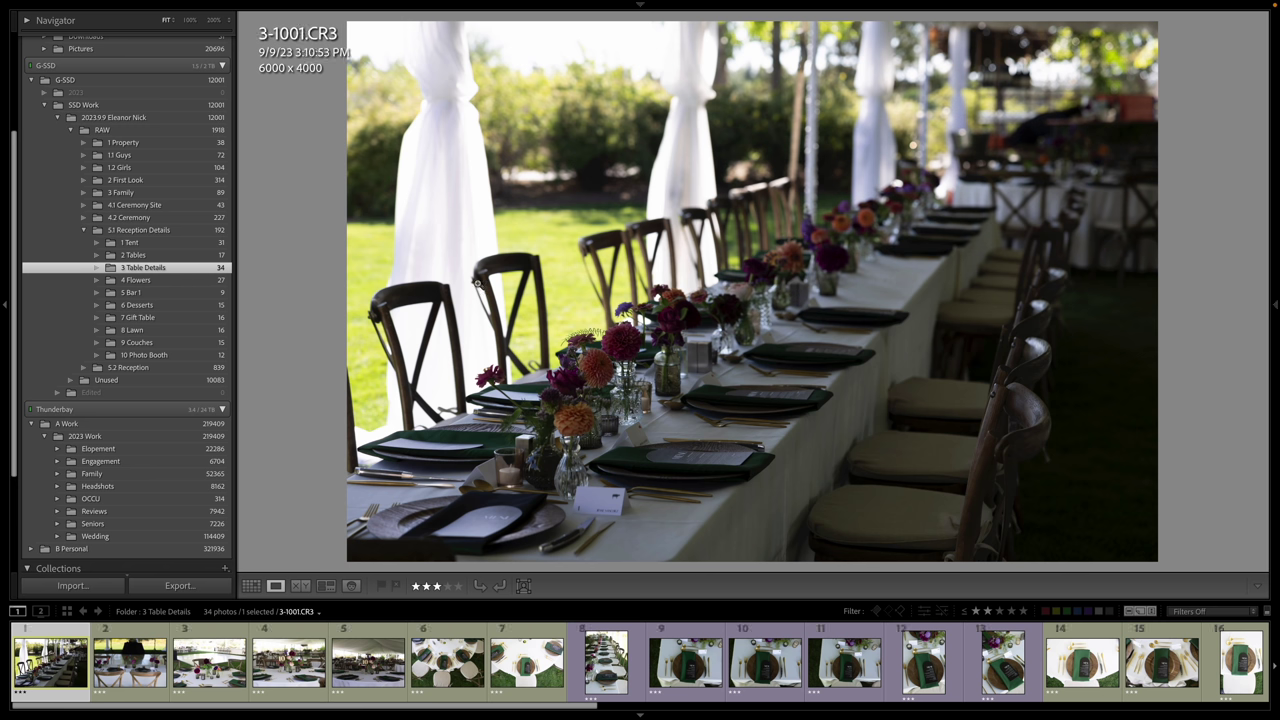
key("g")
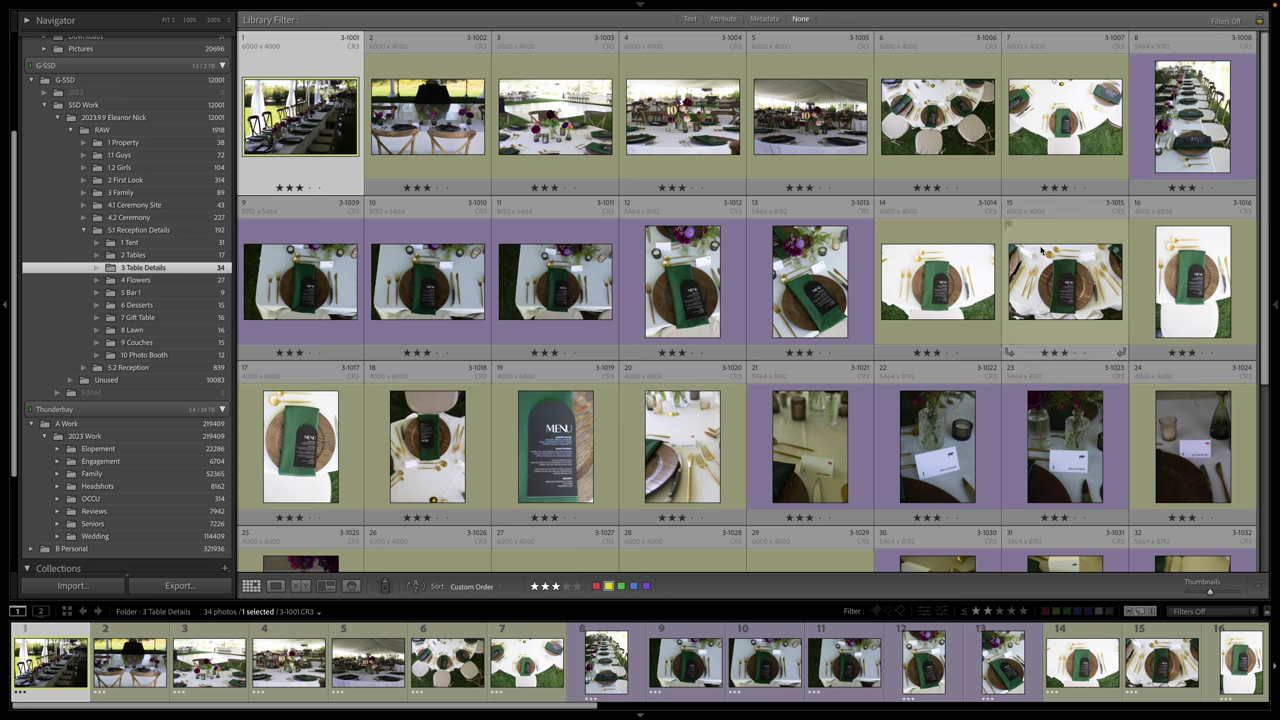
scroll(802, 353, "down", 5)
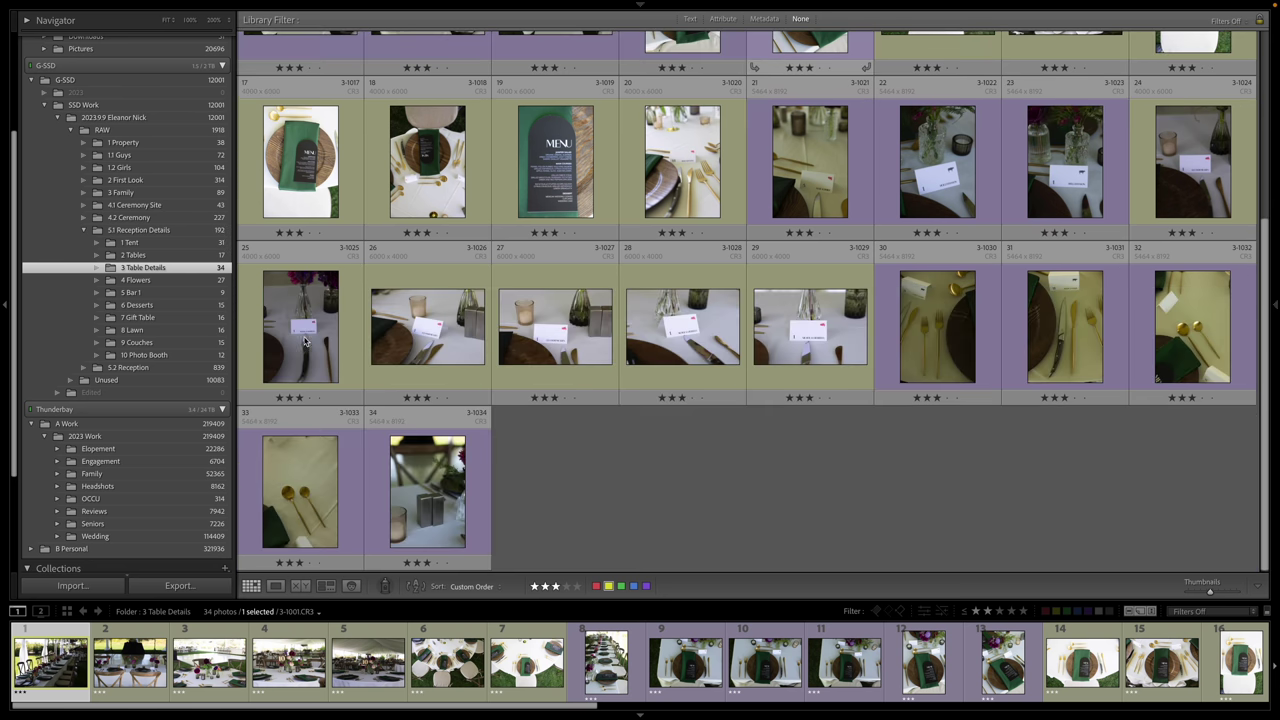
left_click(150, 281)
left_click(168, 292)
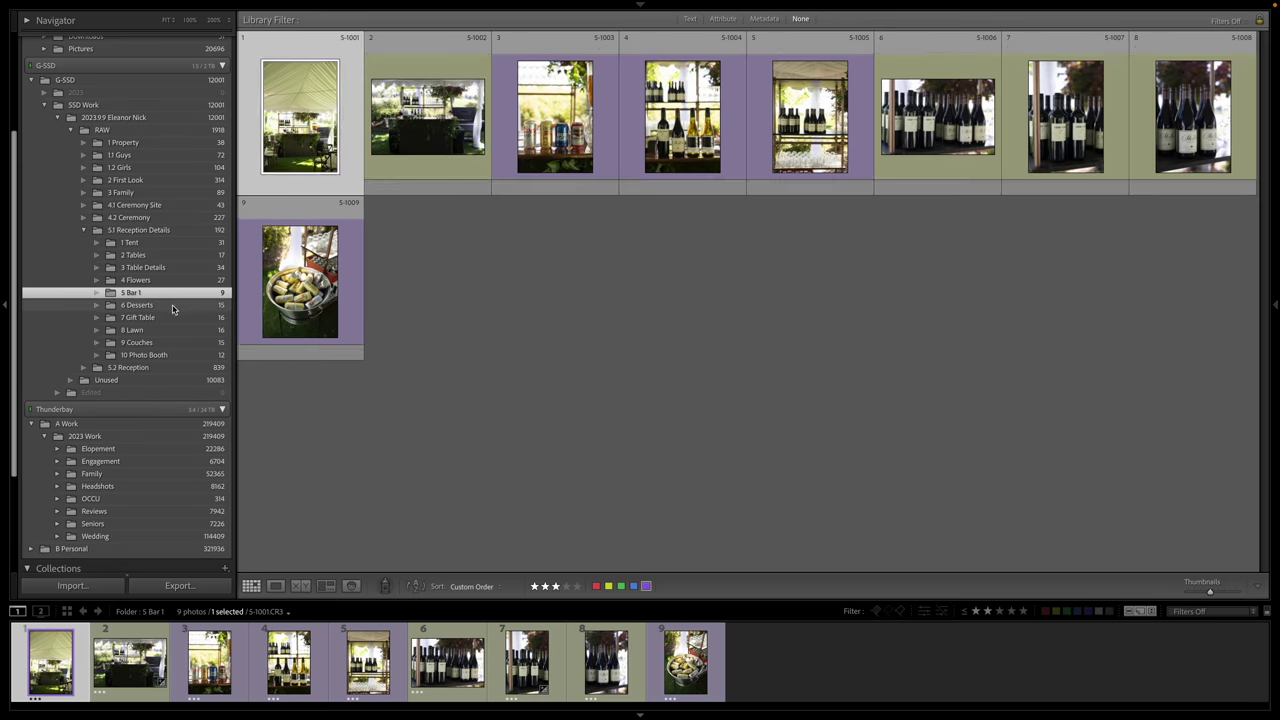
left_click(172, 305)
left_click(170, 318)
left_click(160, 330)
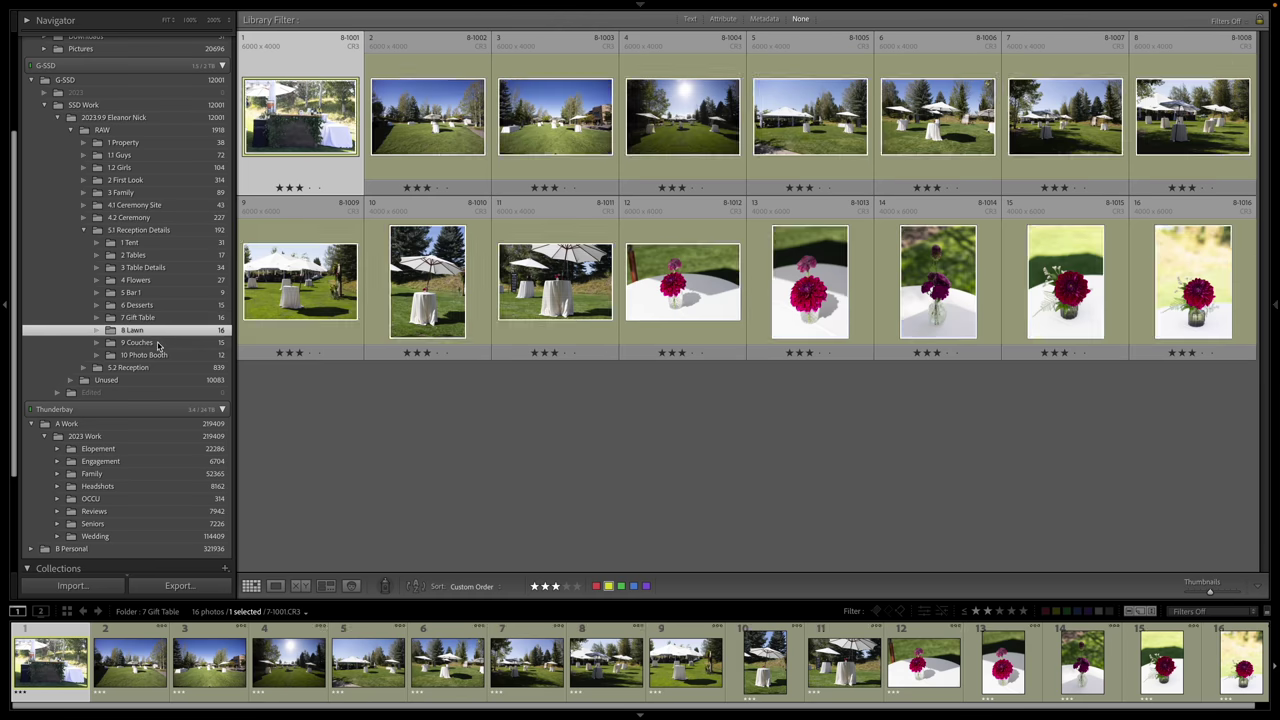
left_click(168, 342)
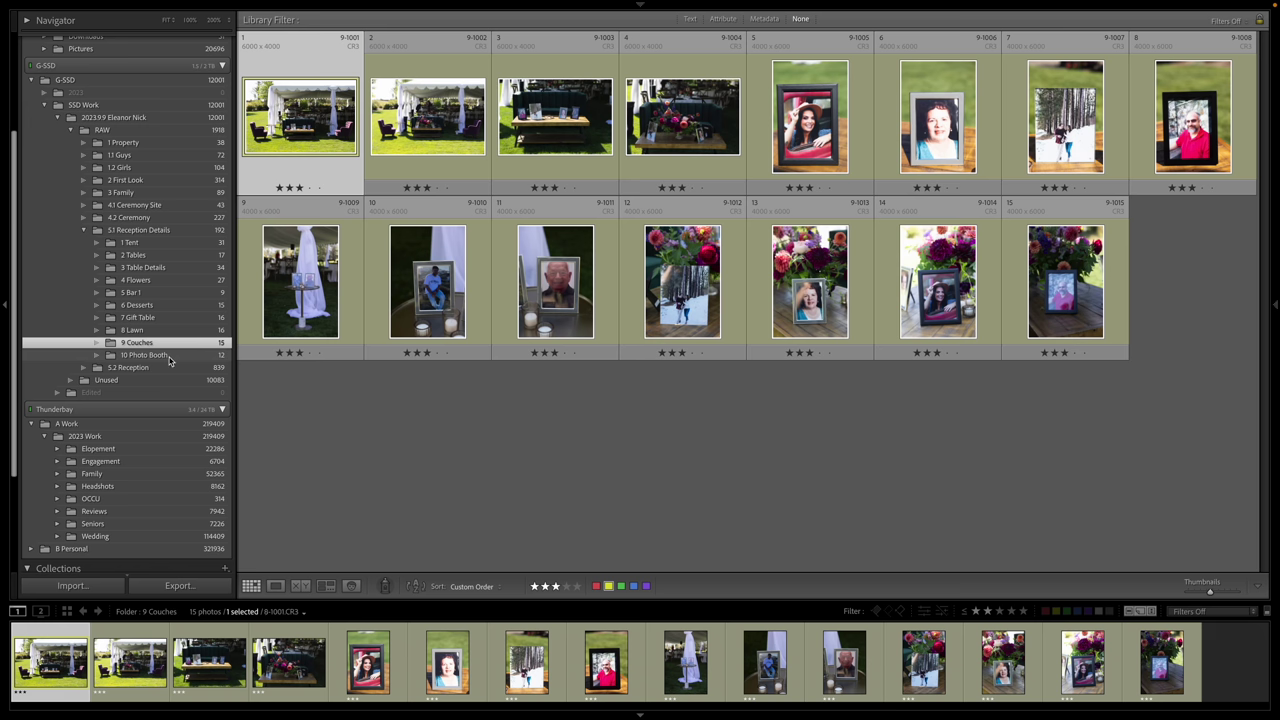
left_click(160, 355)
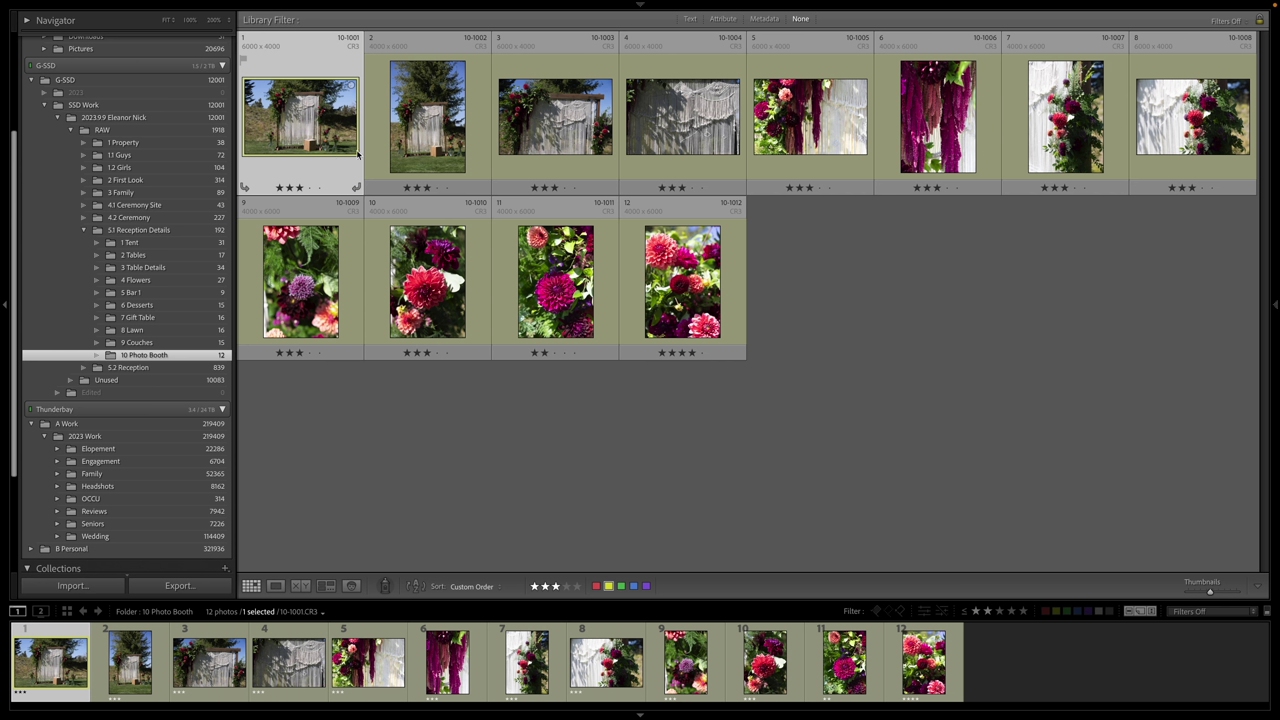
Set the star filter to 'Rating is equal to' 3 stars for the Photo Booth photos
key("d")
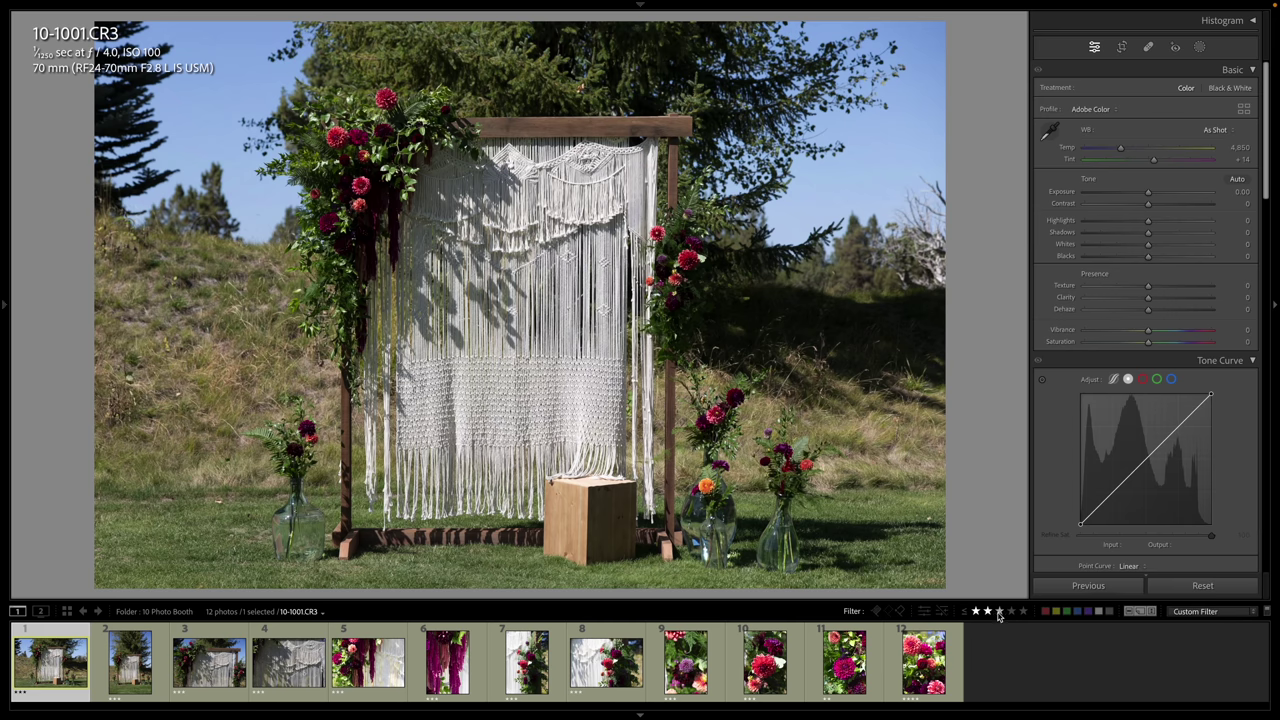
left_click(988, 611)
left_click(999, 611)
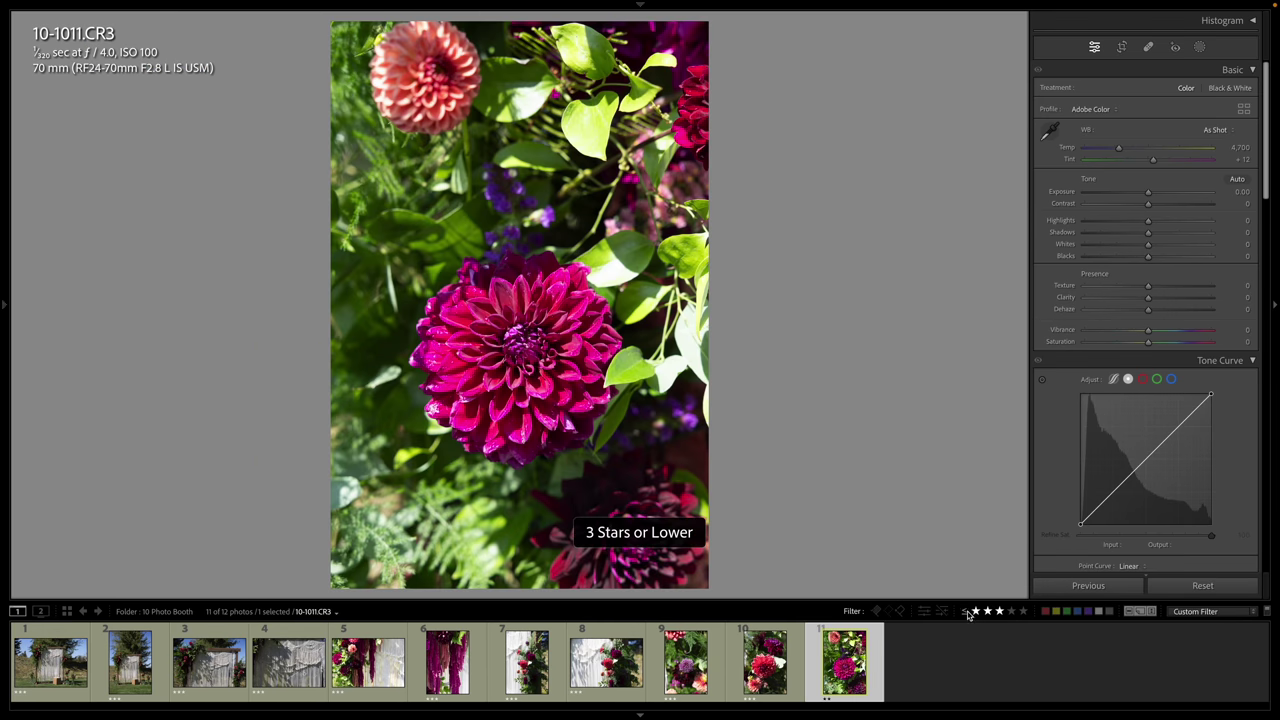
left_click(965, 611)
left_click(990, 619)
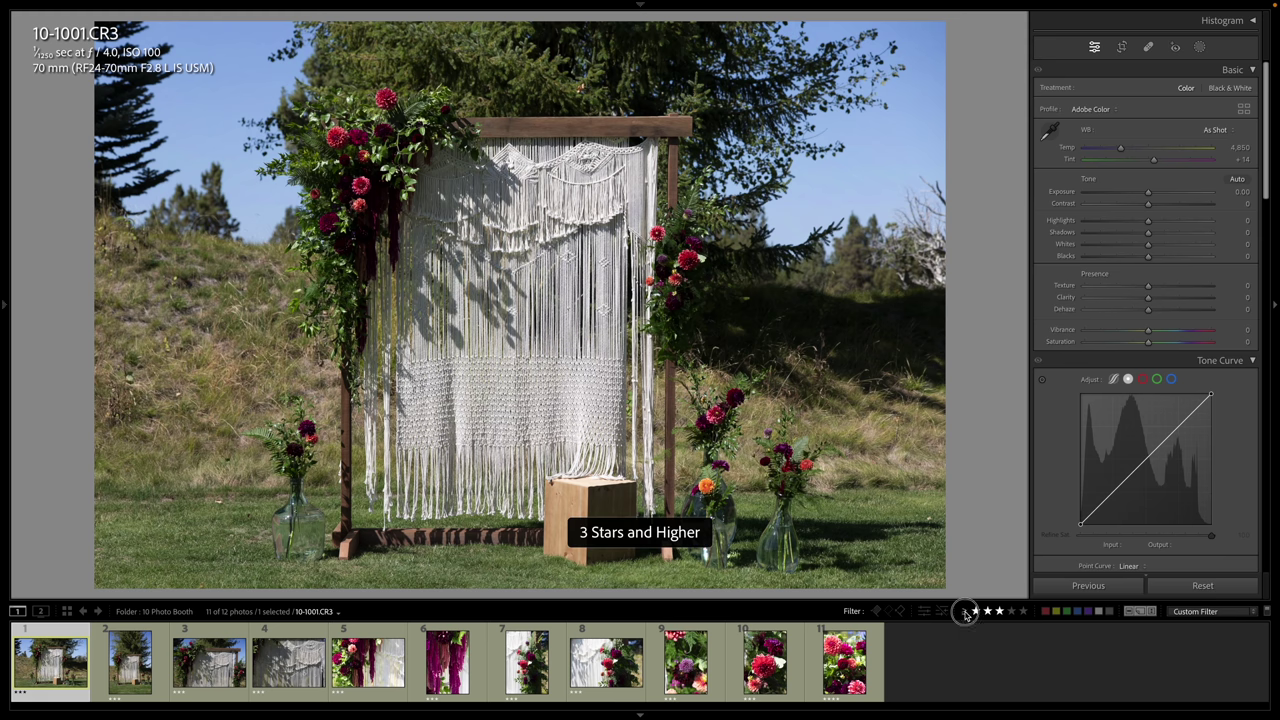
left_click(966, 611)
left_click(970, 647)
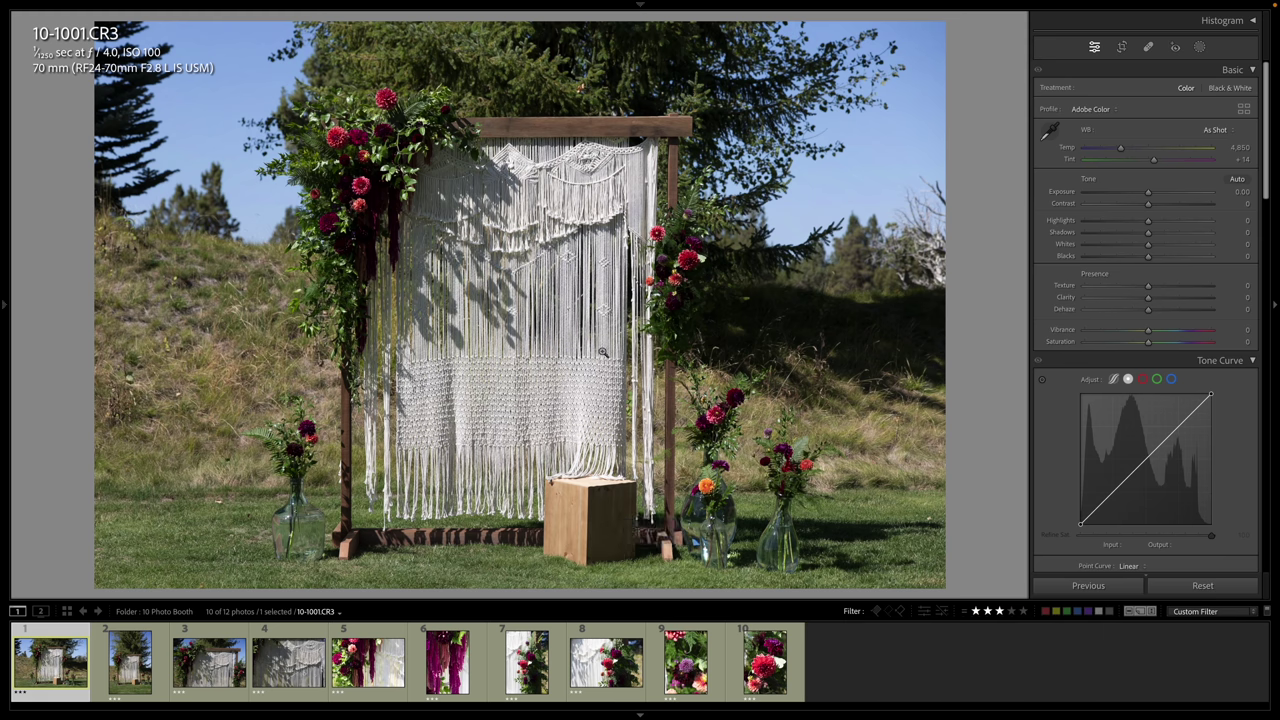
Rate photo 10-1001 four stars, return to Grid, then open the 5.1 Reception Details folder
key("2")
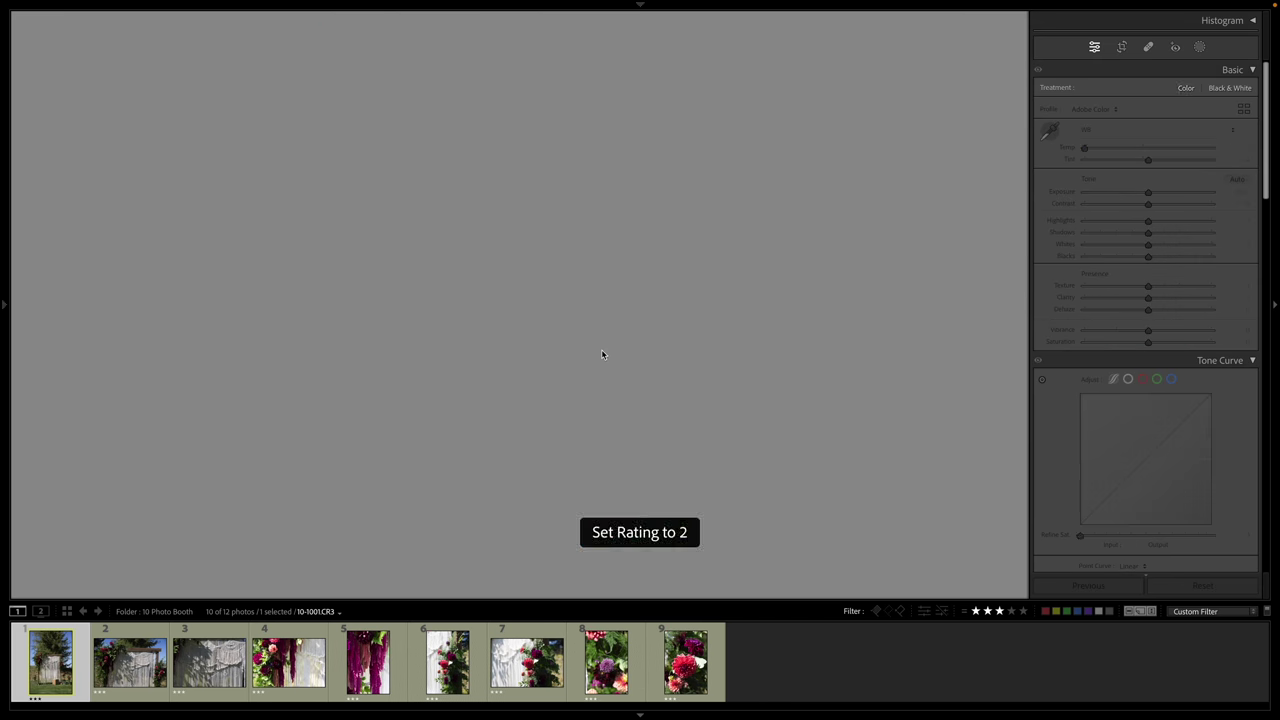
key("ctrl+z")
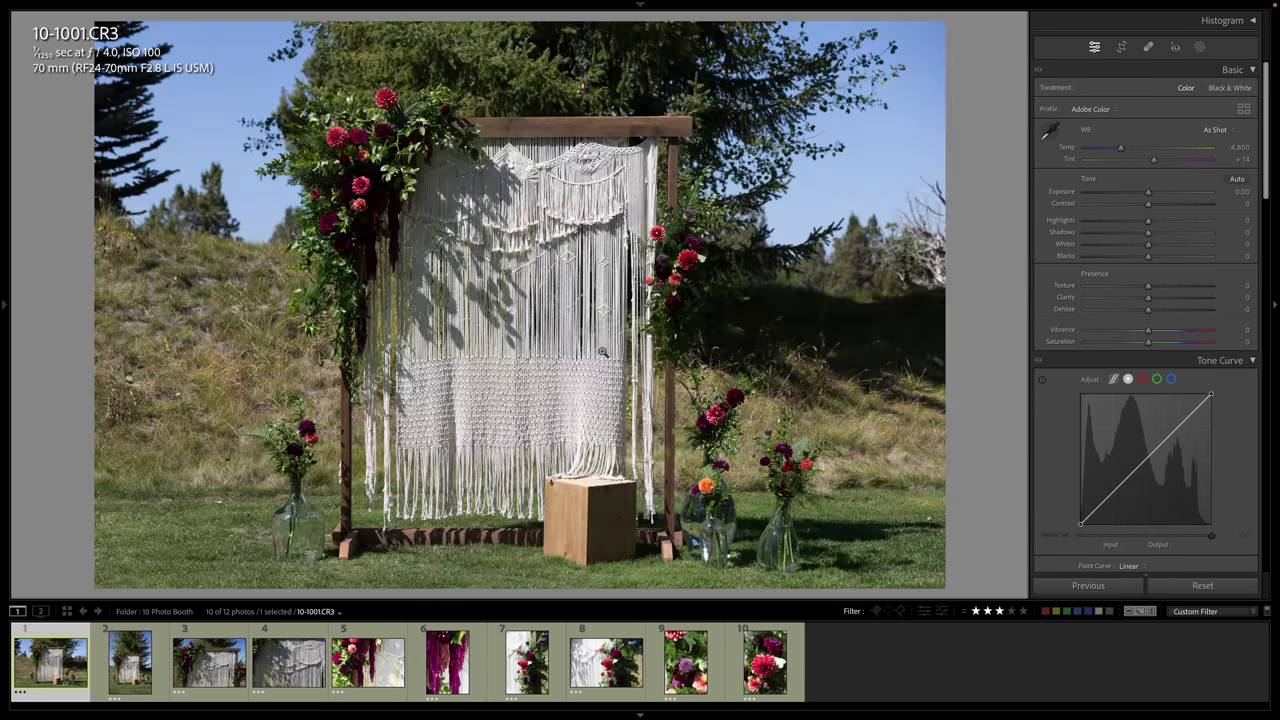
key("4")
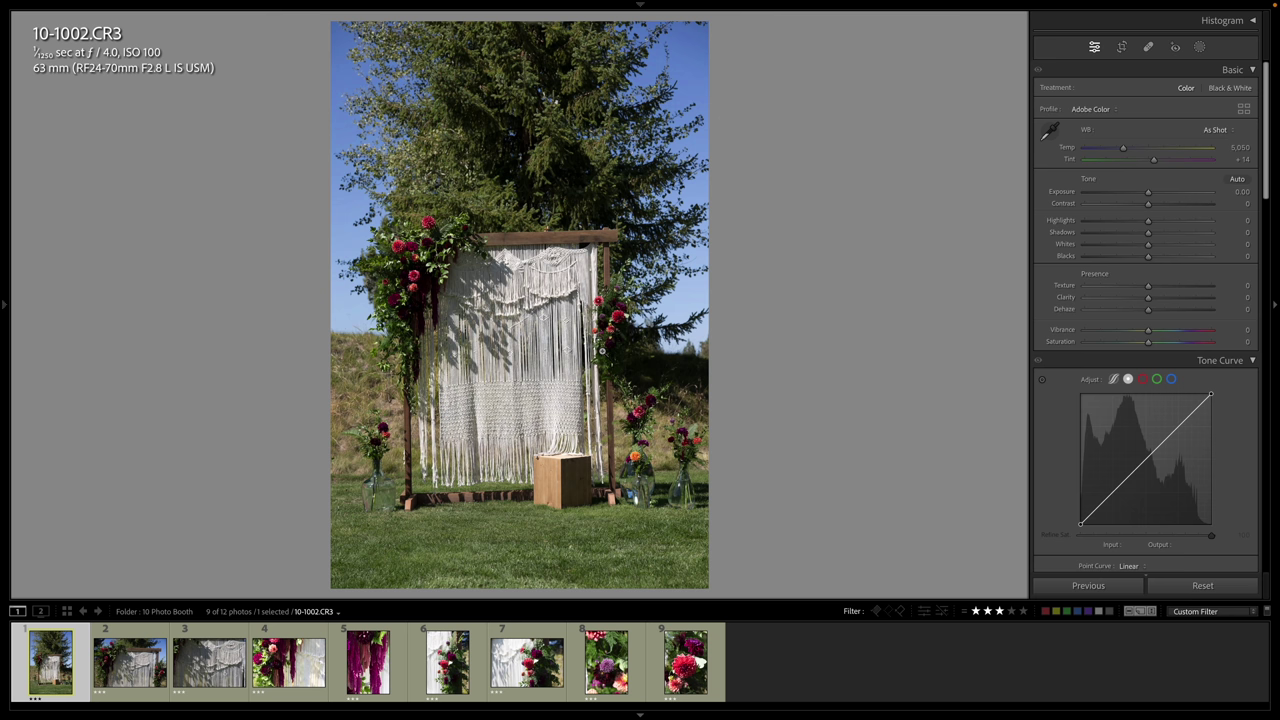
key("Right")
key("Right")
key("Right")
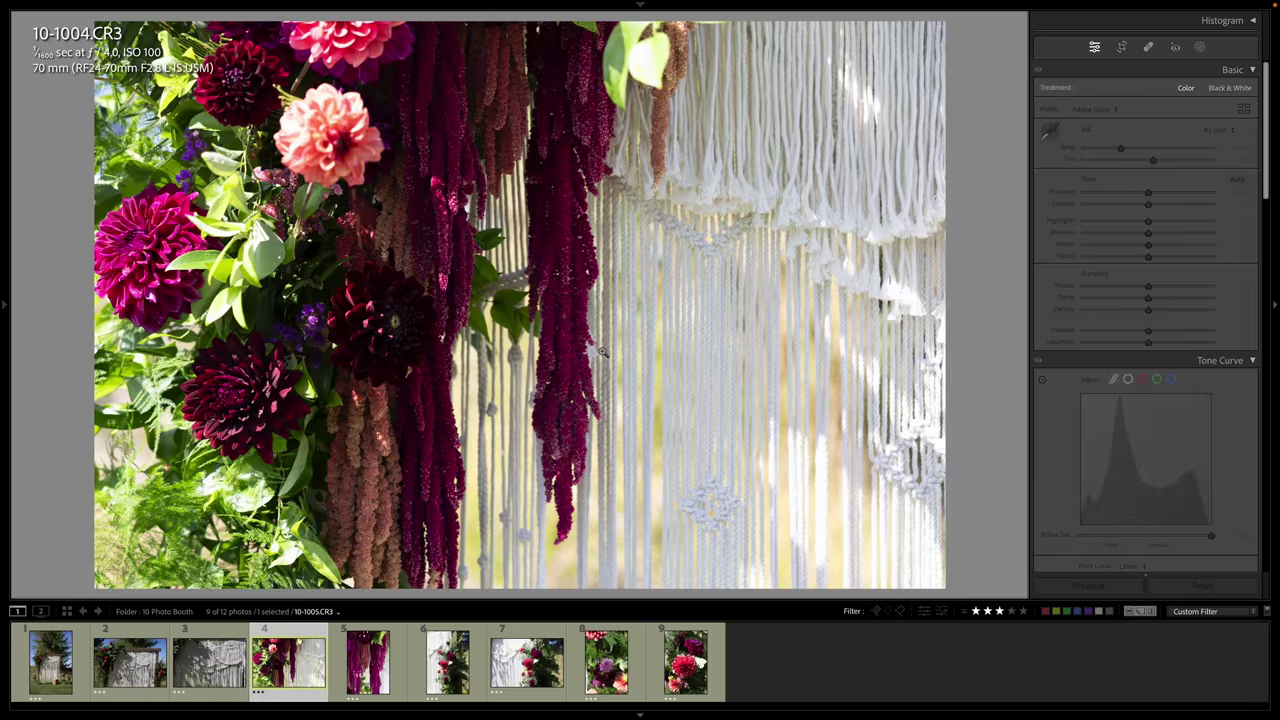
key("Left")
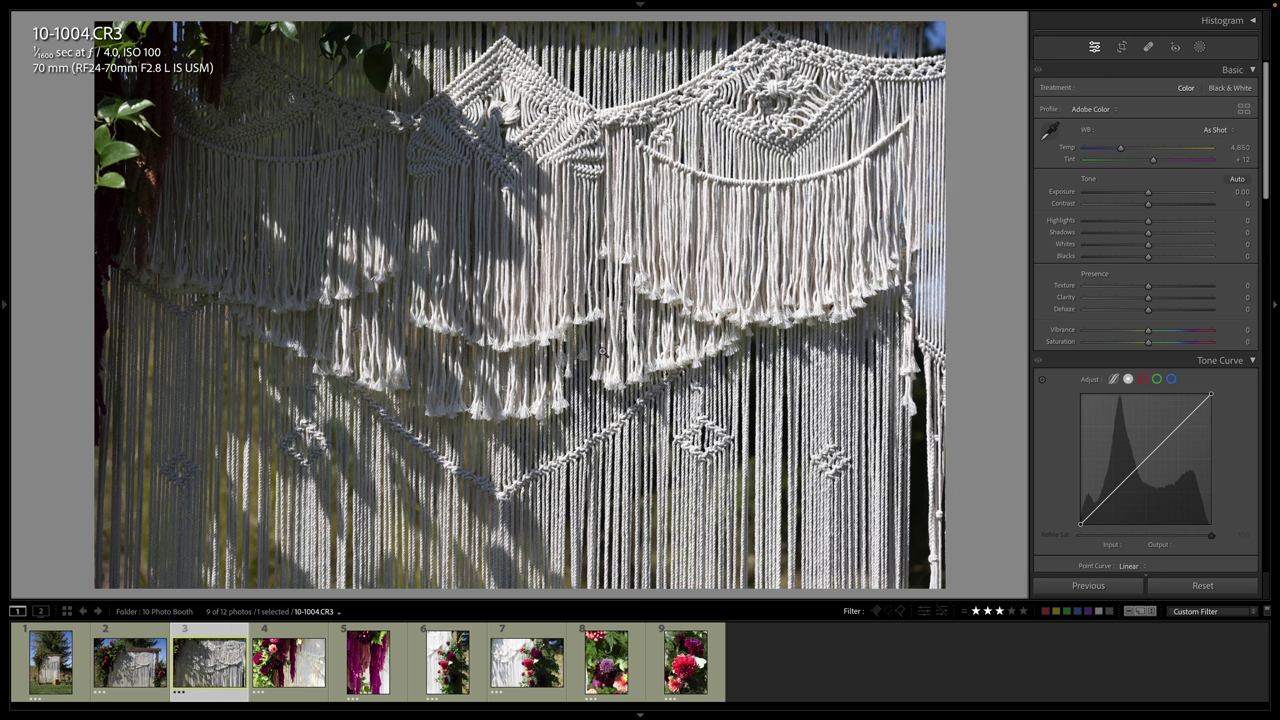
key("ctrl+z")
key("ctrl+z")
key("g")
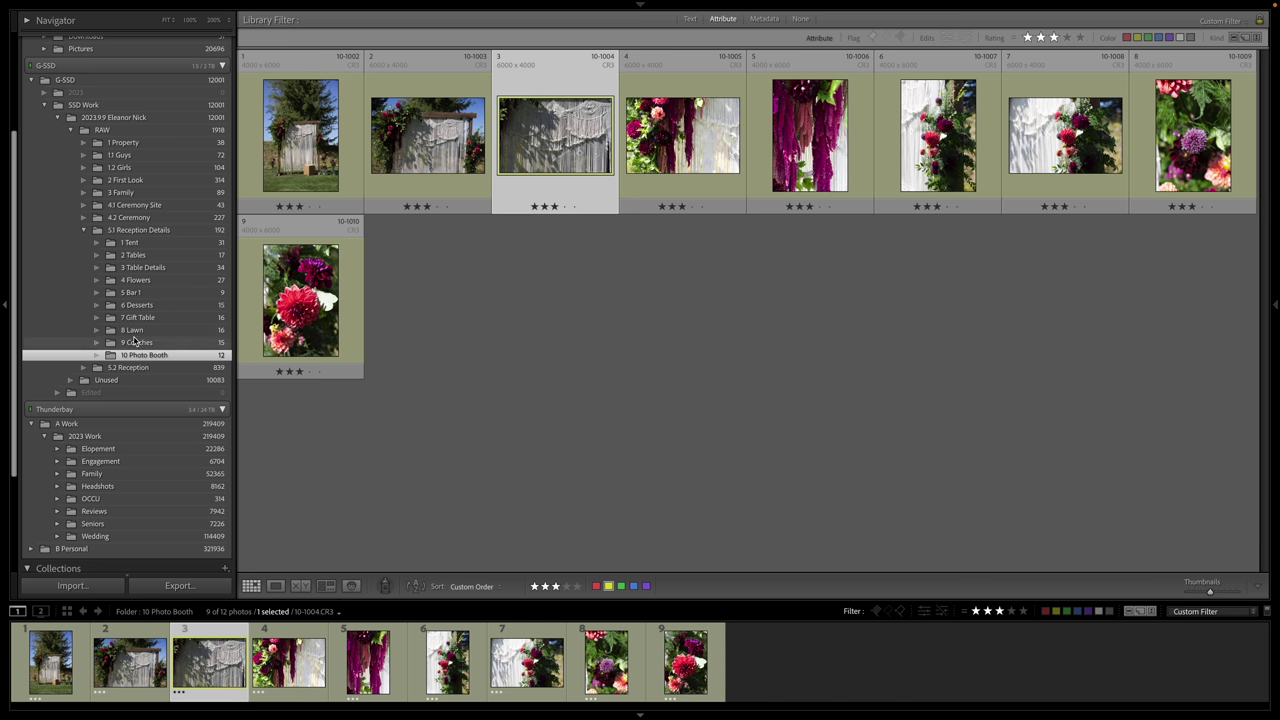
left_click(172, 230)
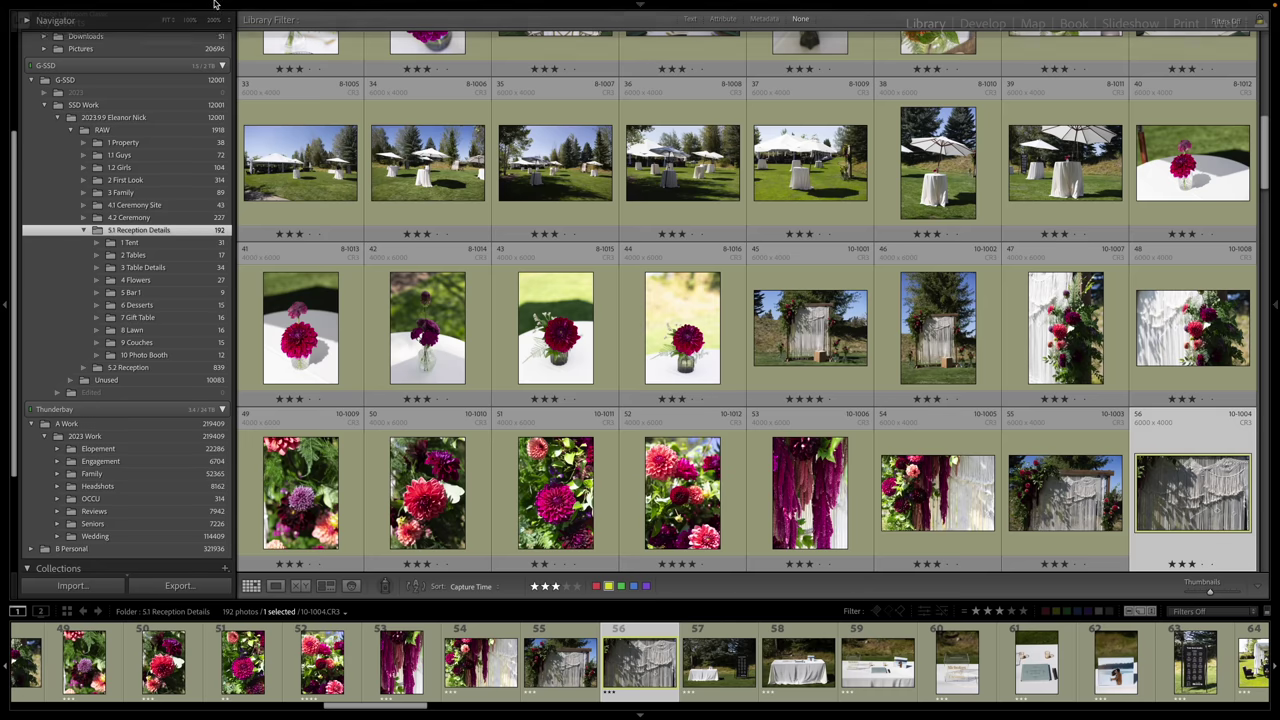
key("Up")
key("Up")
key("Right")
key("Right")
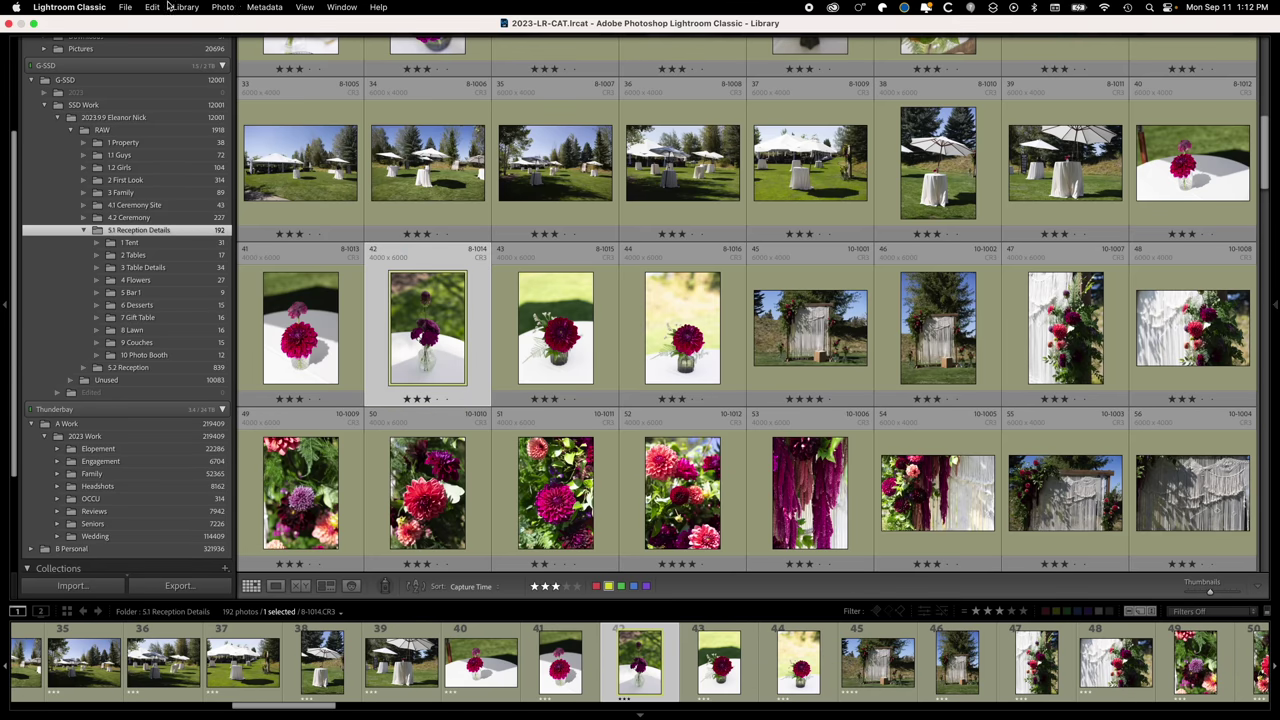
left_click(128, 7)
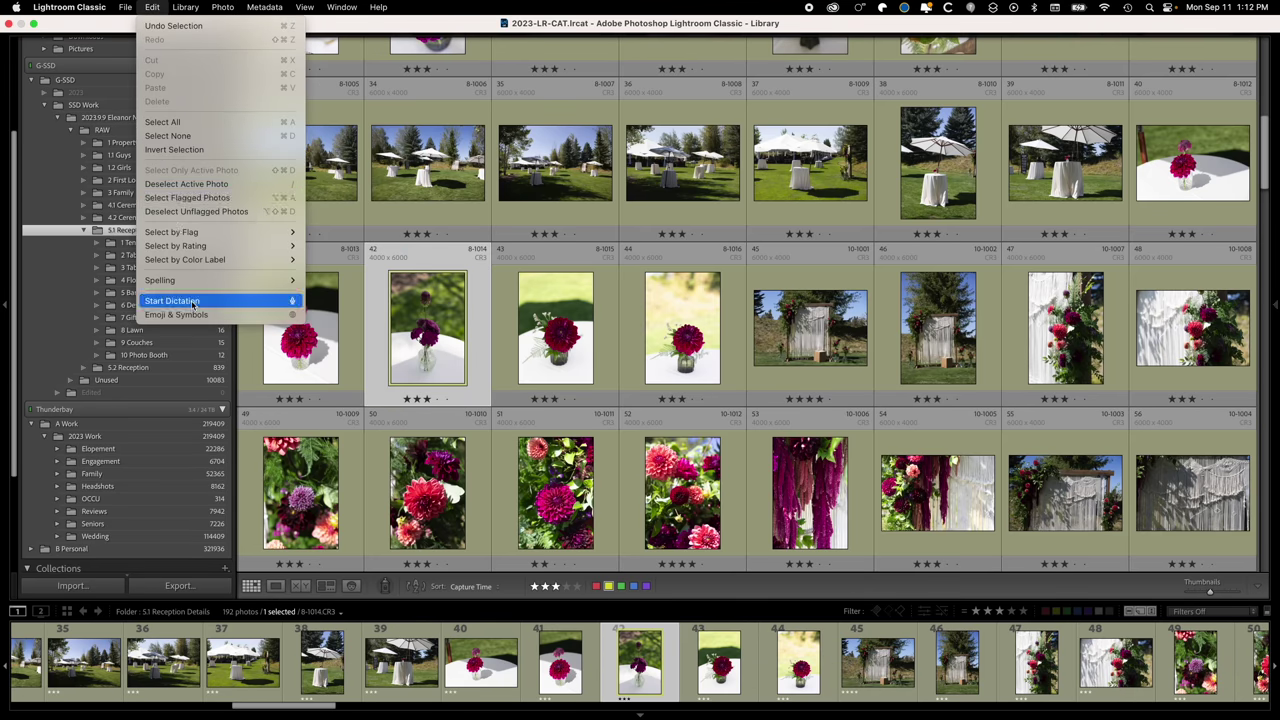
mouse_move(173, 297)
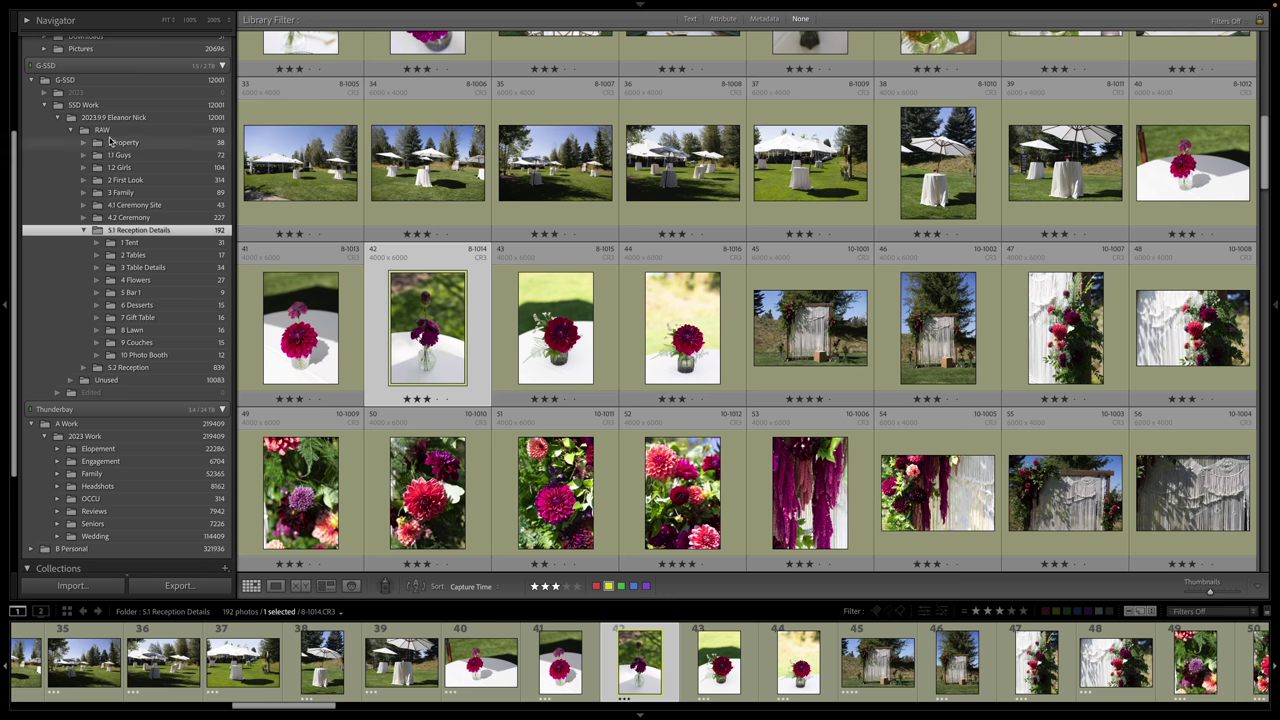
Bring up the RAW folder's context menu and dismiss it without choosing an action
right_click(105, 131)
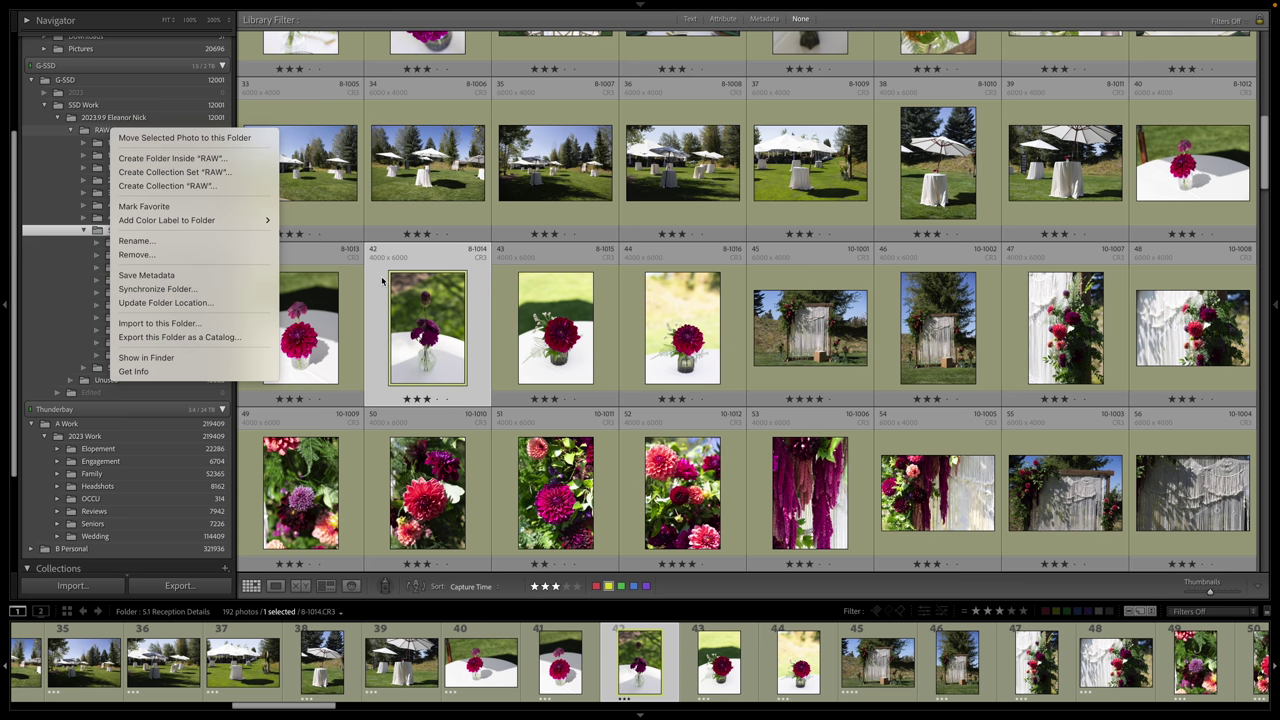
left_click(401, 302)
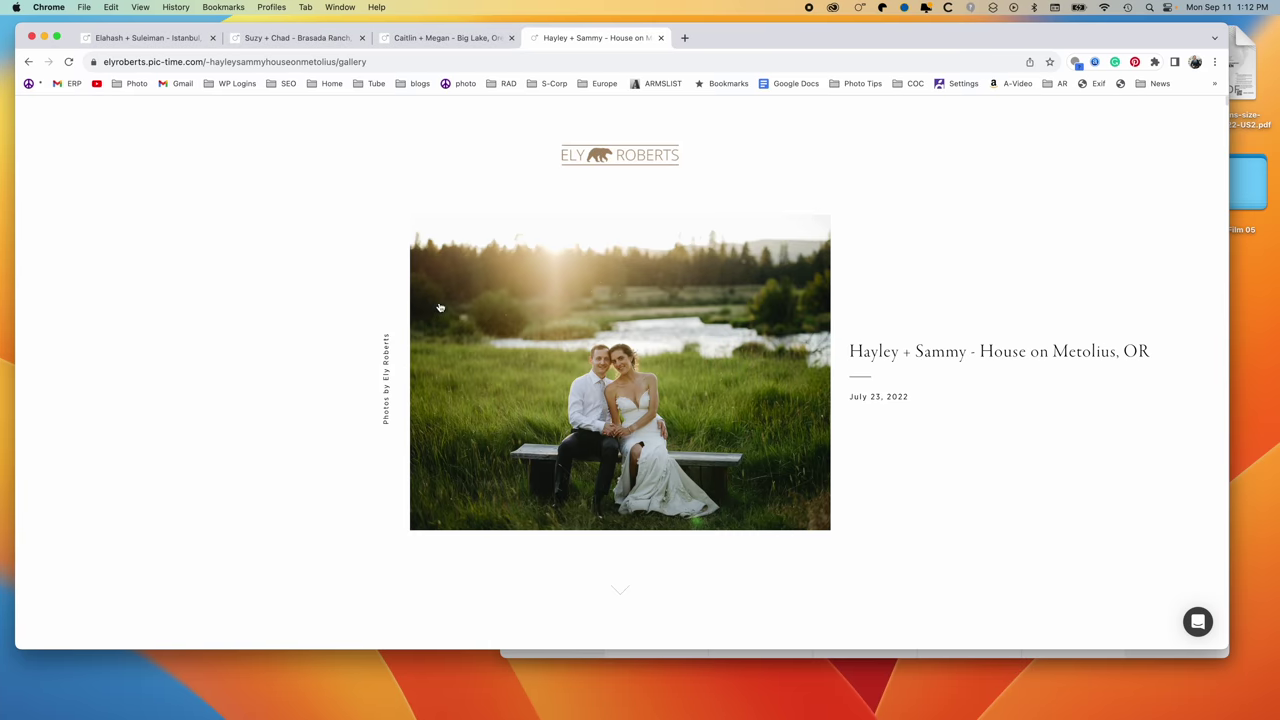
Bring up another couple's gallery and jump to its Getting Ready, Portraits and Ceremony sections
left_click(150, 37)
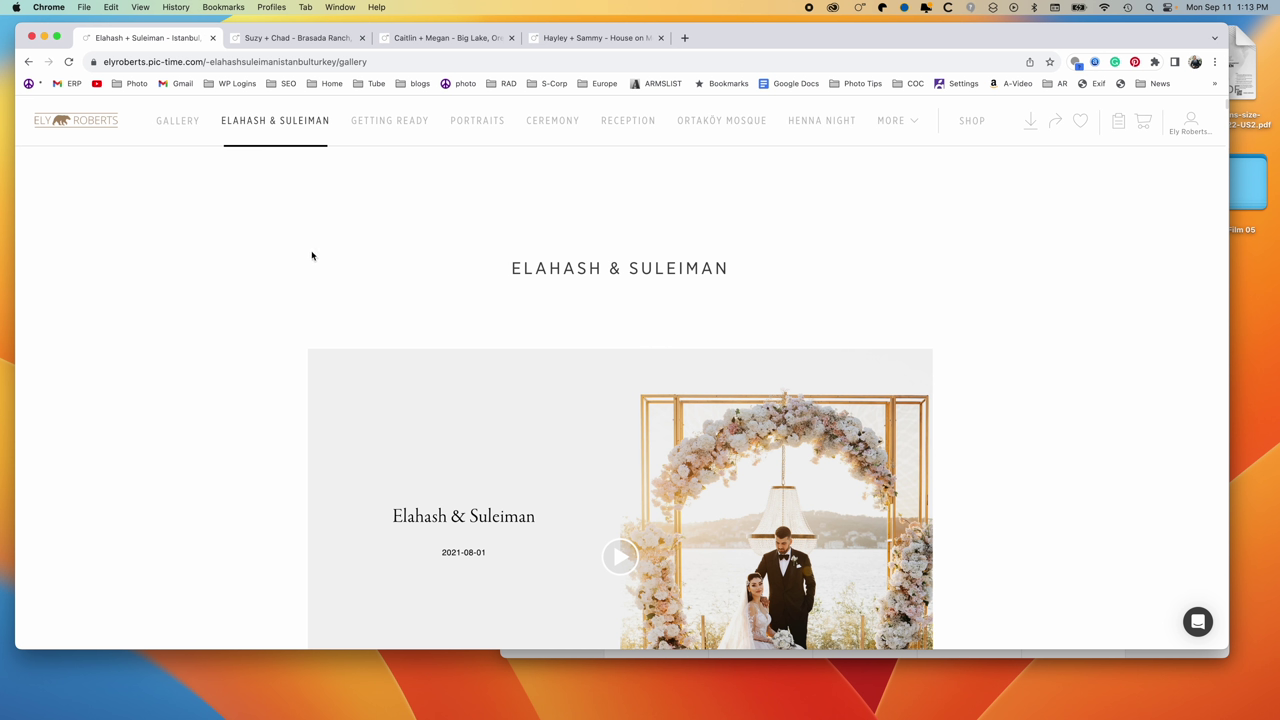
left_click(401, 122)
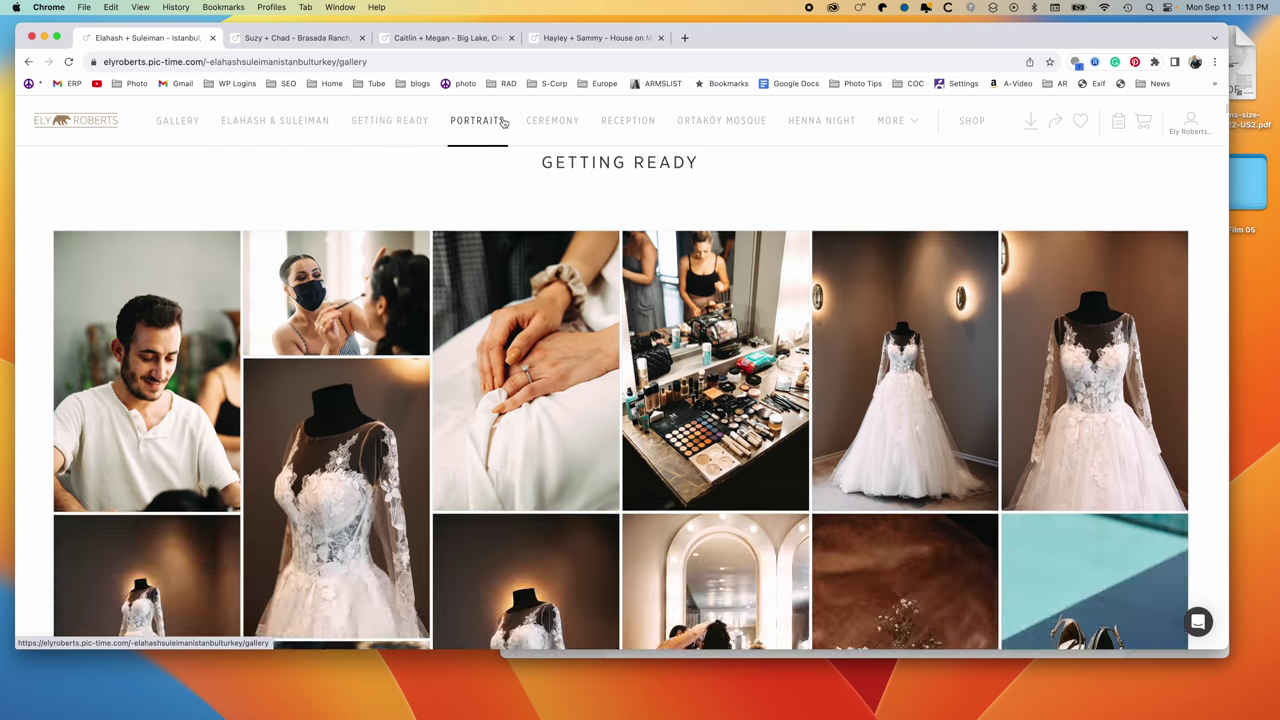
left_click(503, 122)
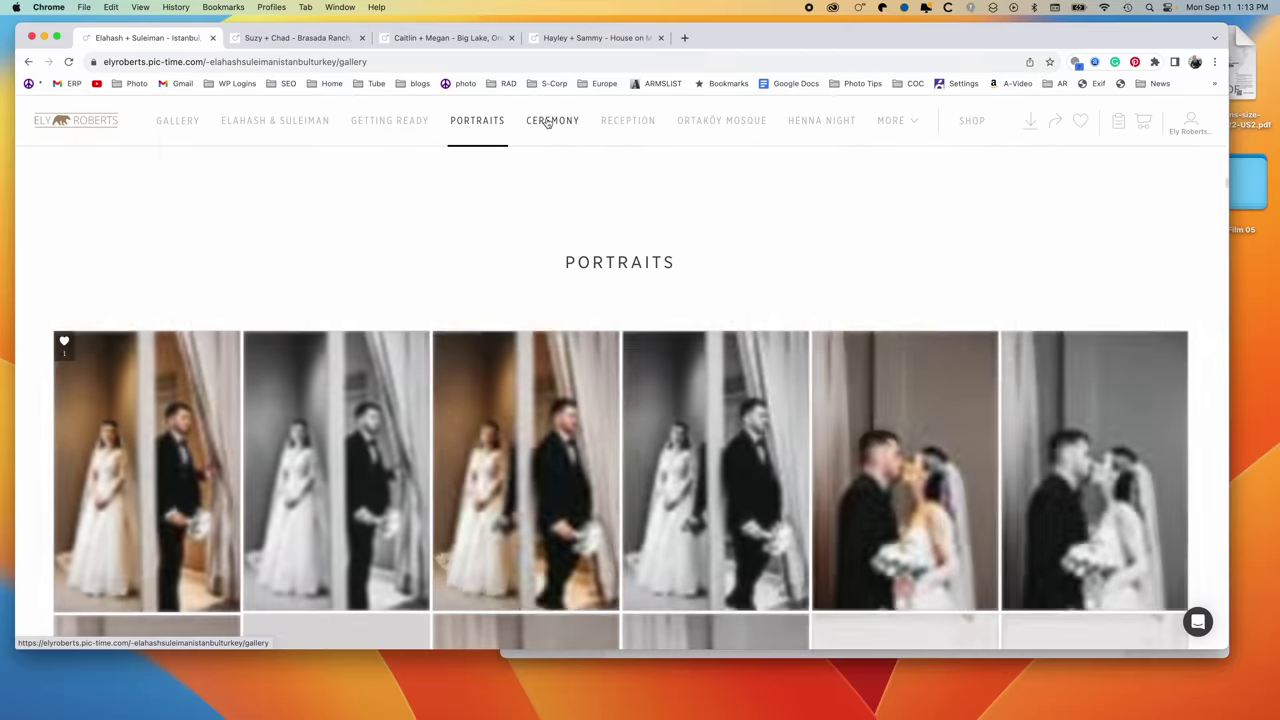
left_click(547, 122)
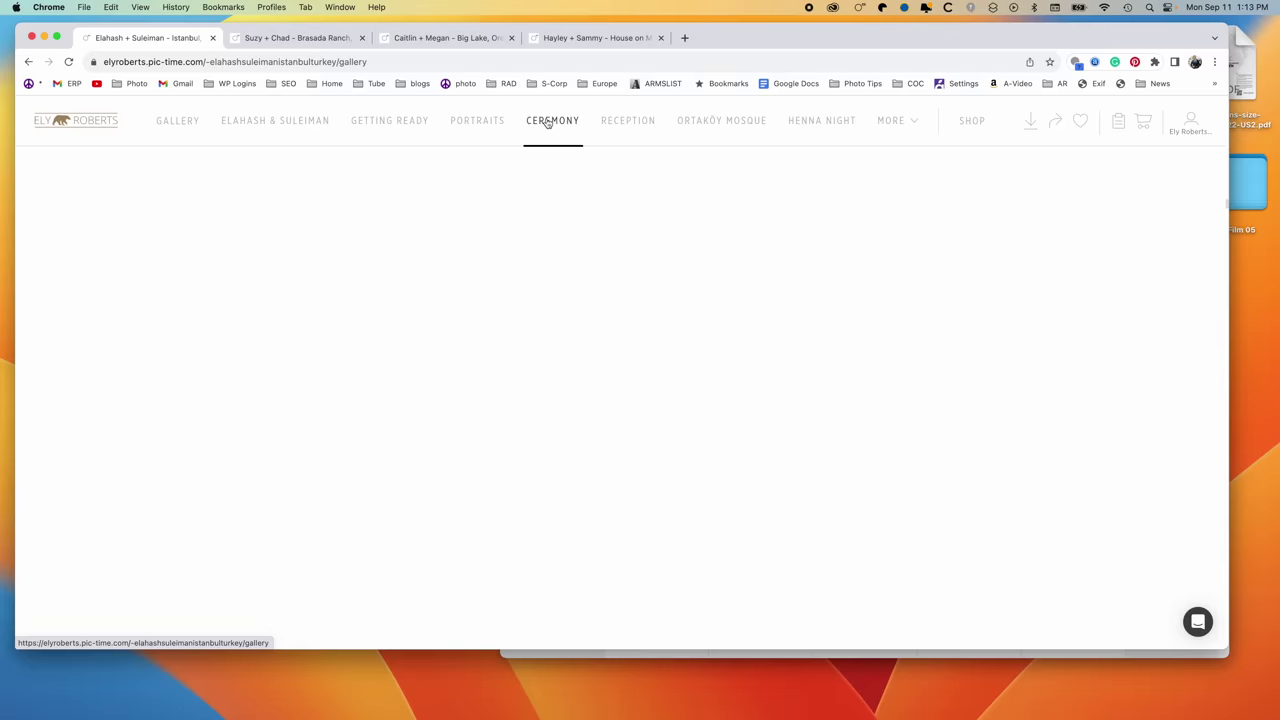
Browse the Ceremony and Reception photos, then switch to the Suzy + Chad gallery
scroll(548, 353, "down", 10)
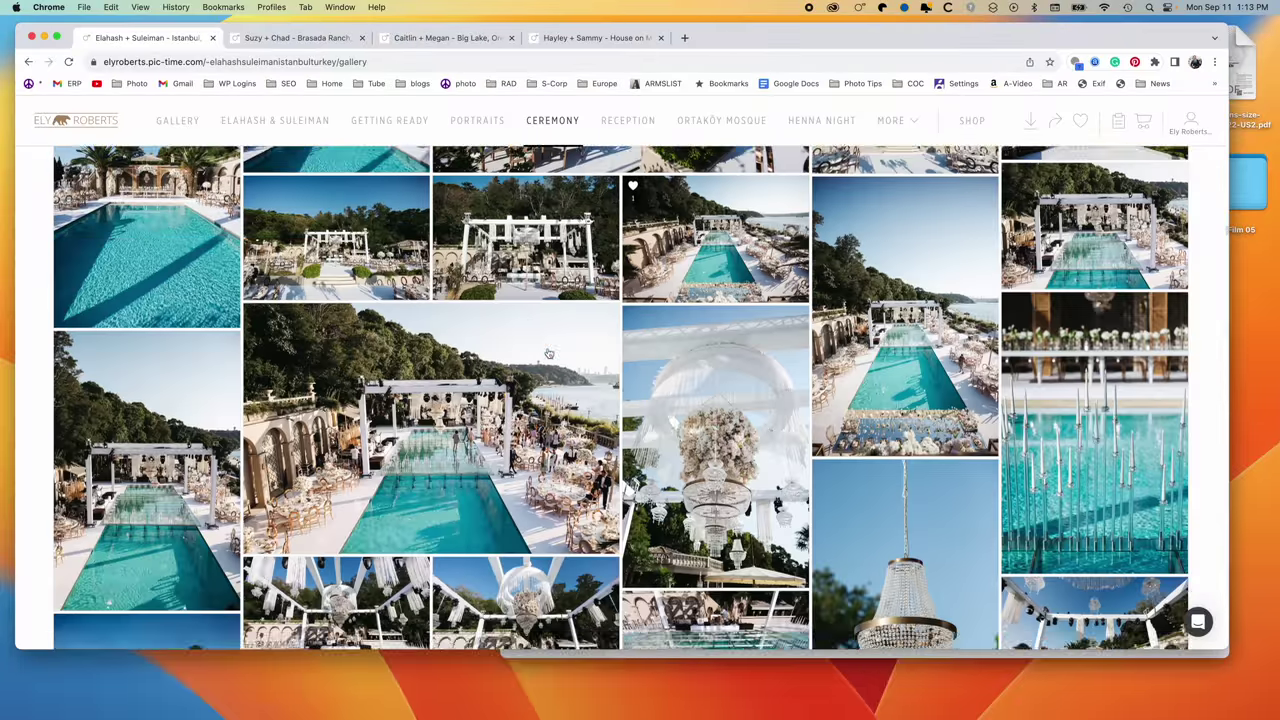
scroll(548, 353, "down", 10)
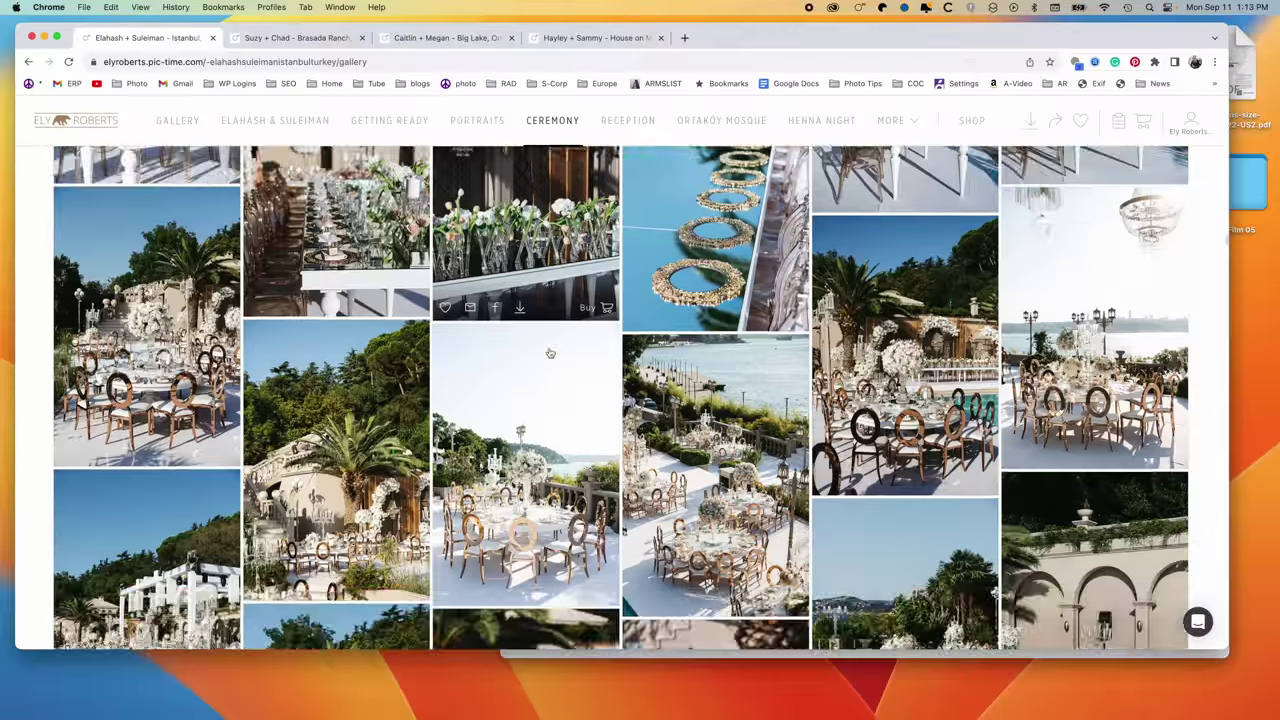
scroll(548, 353, "down", 15)
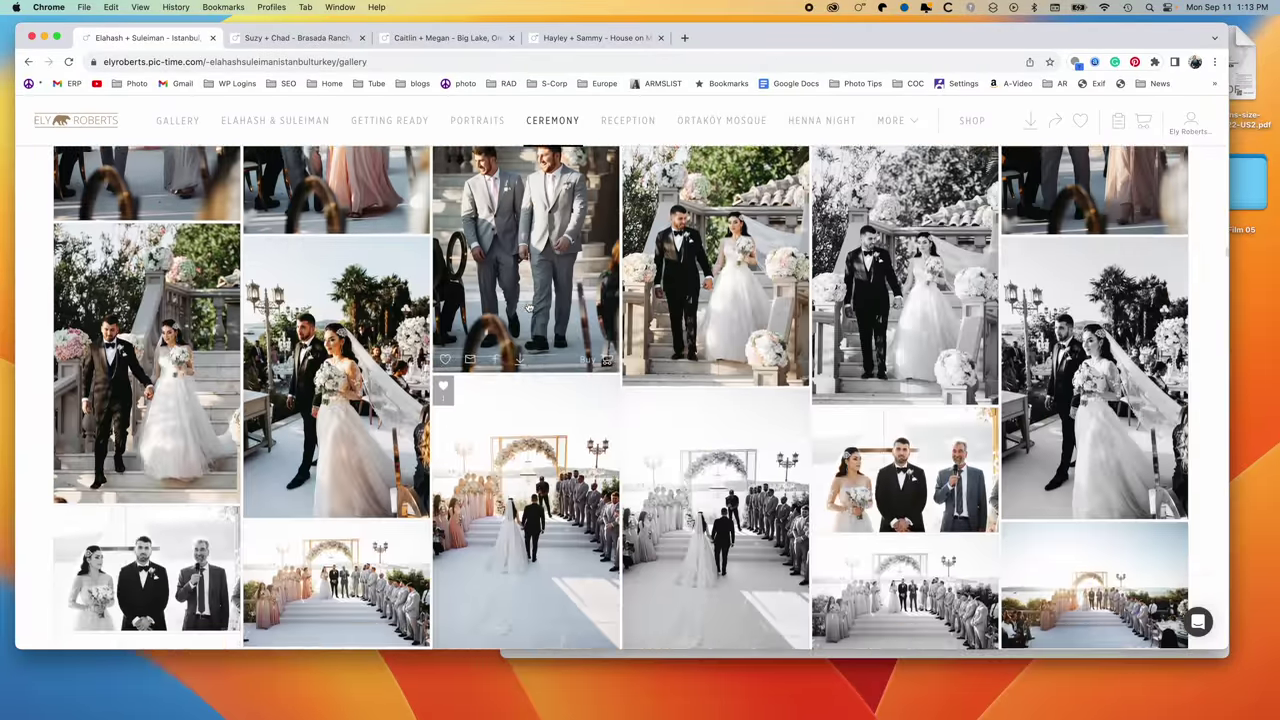
scroll(534, 305, "down", 15)
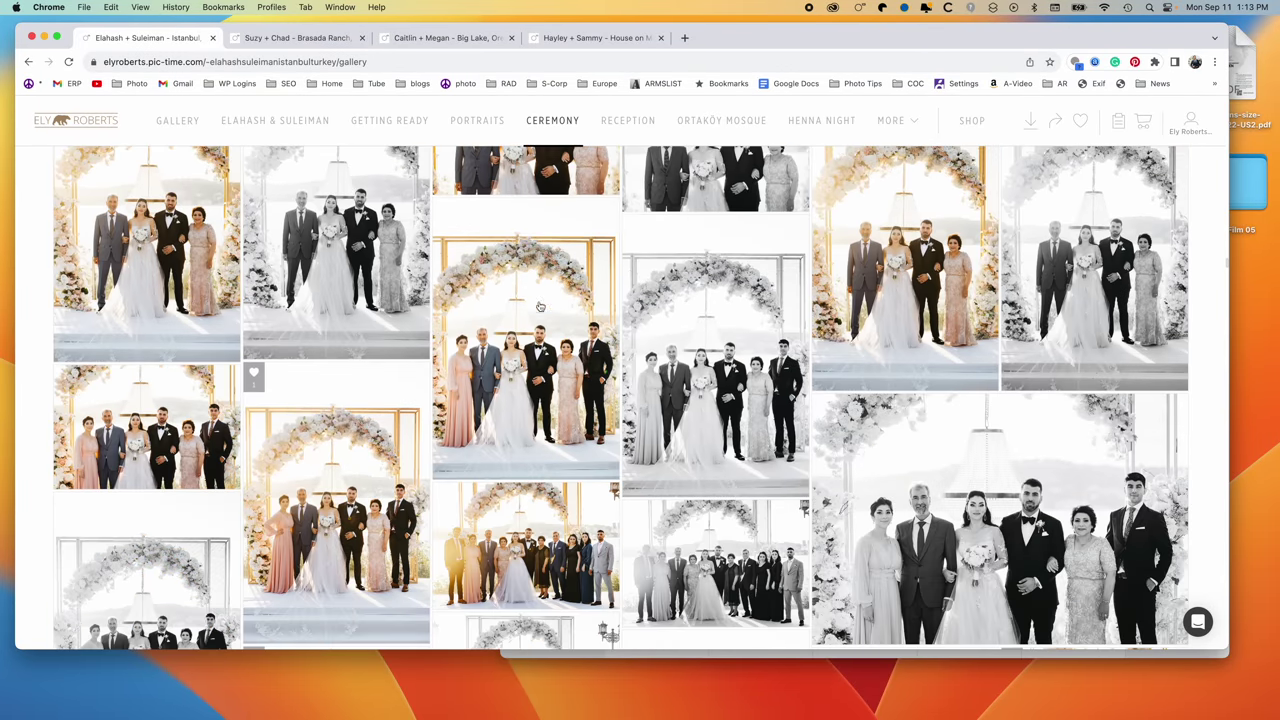
left_click(720, 121)
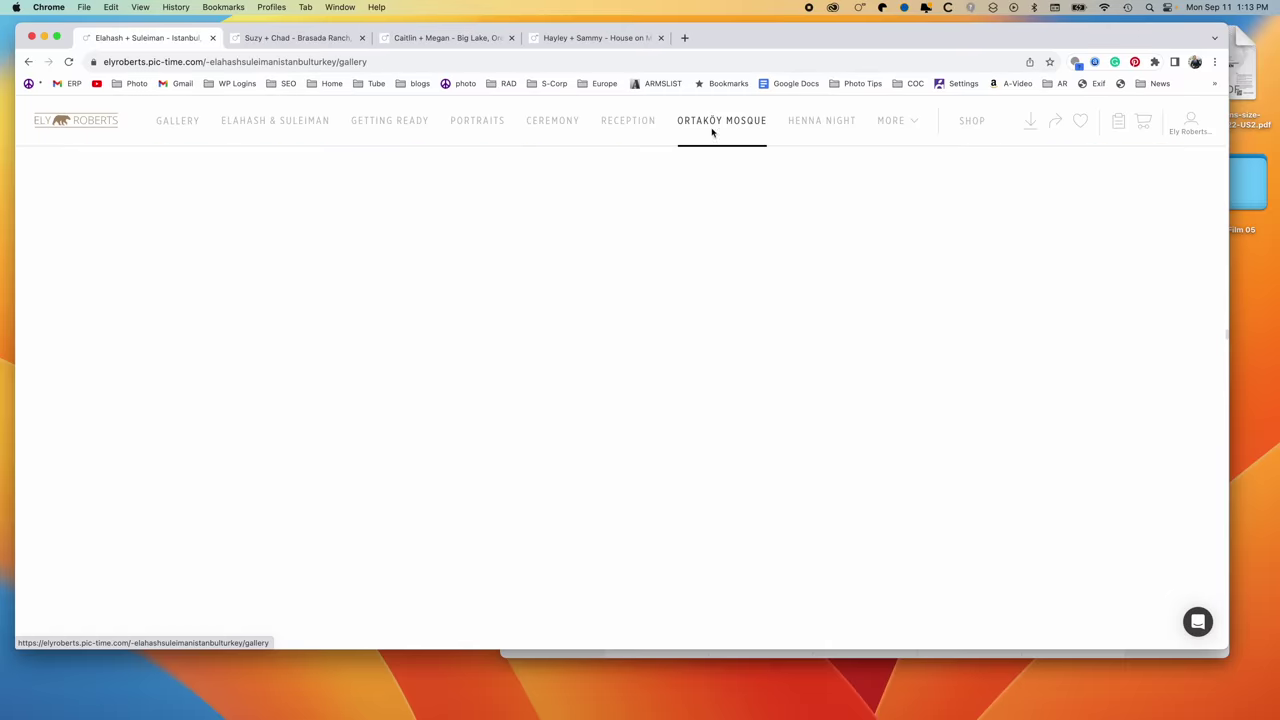
scroll(585, 297, "down", 10)
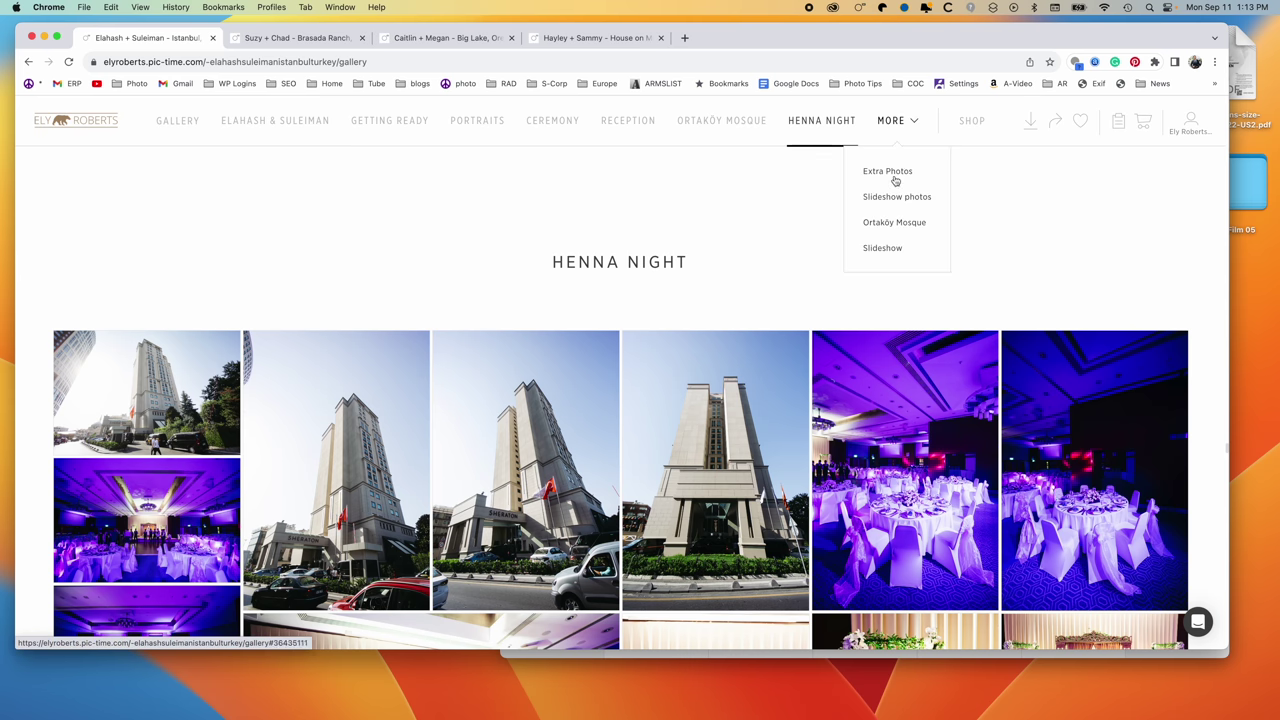
scroll(372, 271, "down", 20)
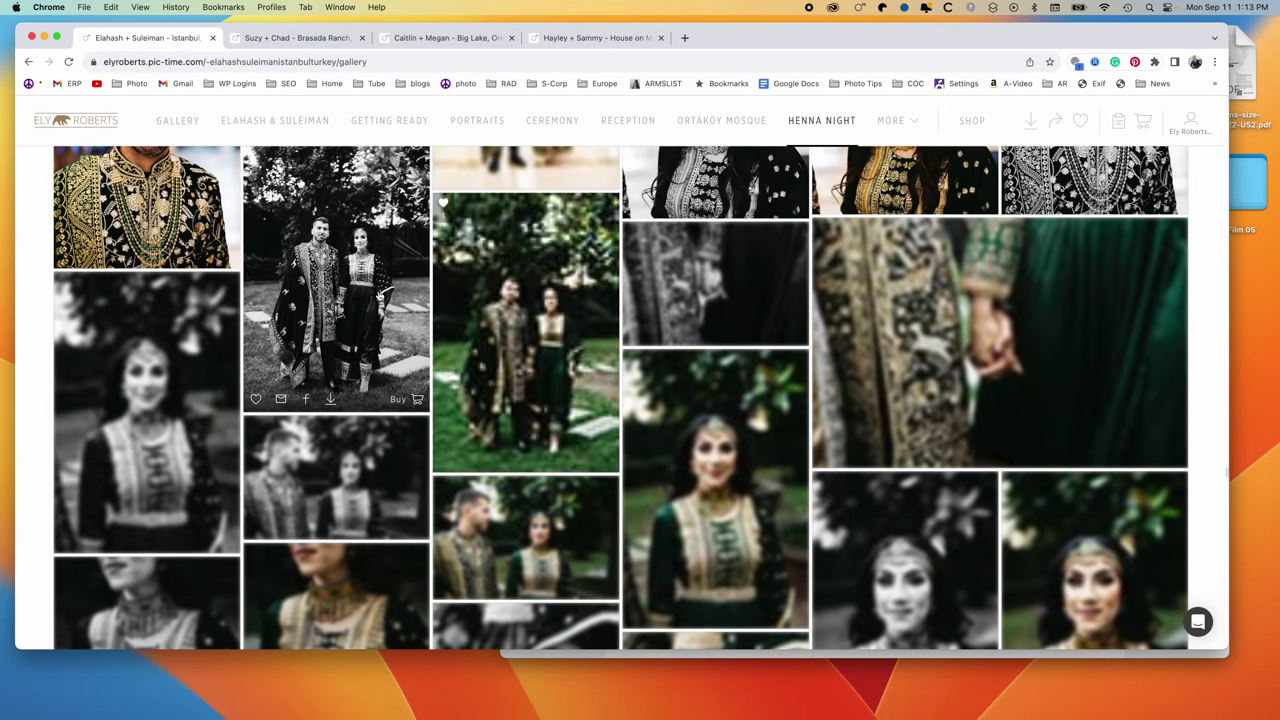
left_click(299, 37)
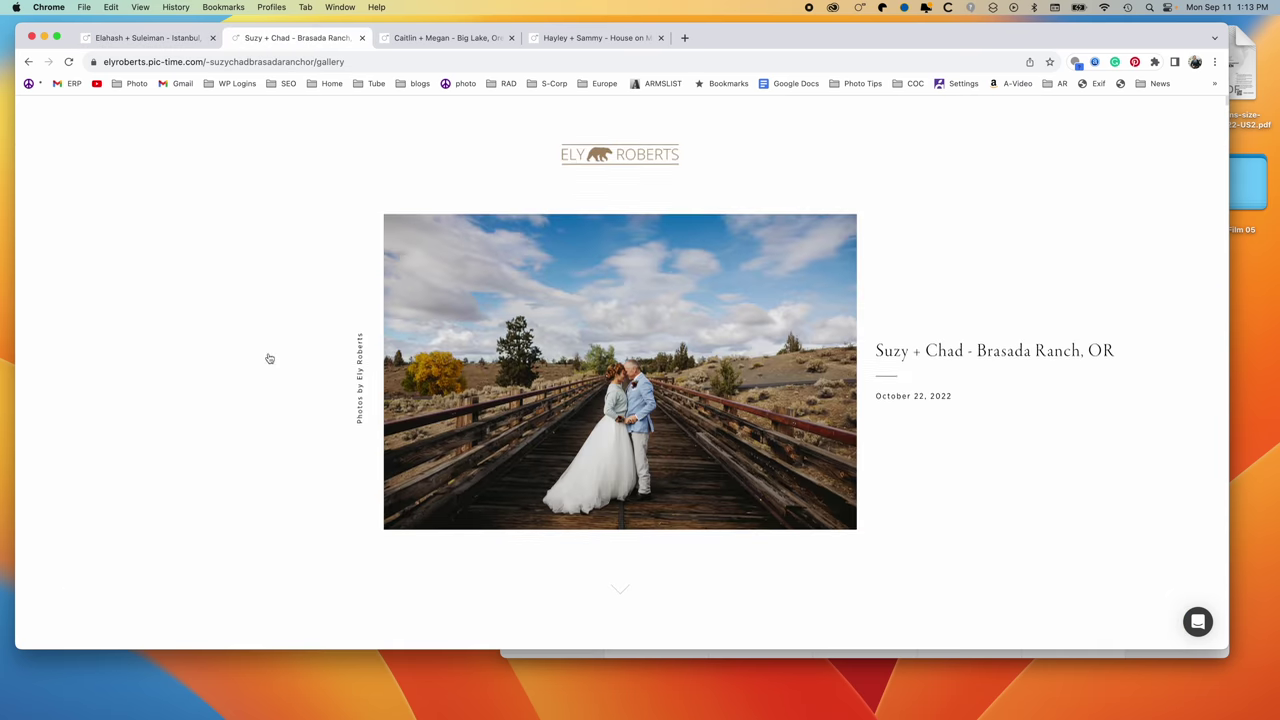
Jump to the Suzy + Chad gallery's Details section and scroll through its photos
scroll(271, 357, "down", 5)
left_click(320, 228)
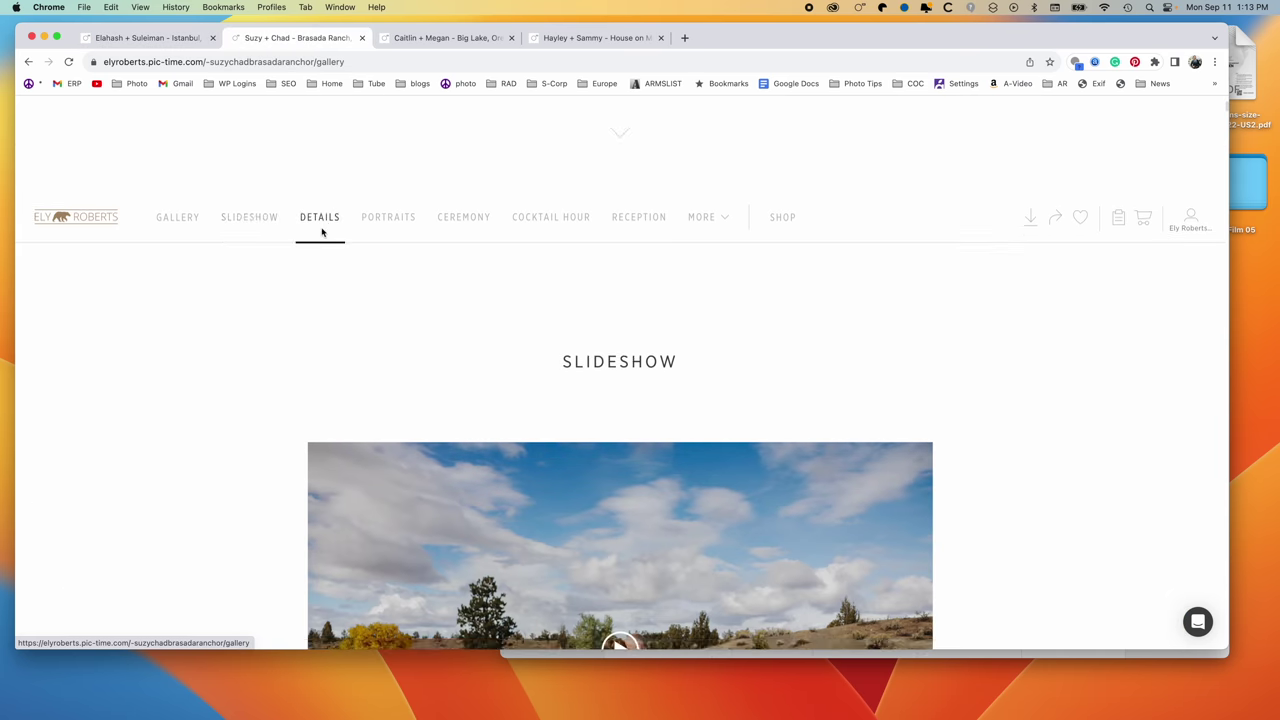
scroll(240, 405, "down", 20)
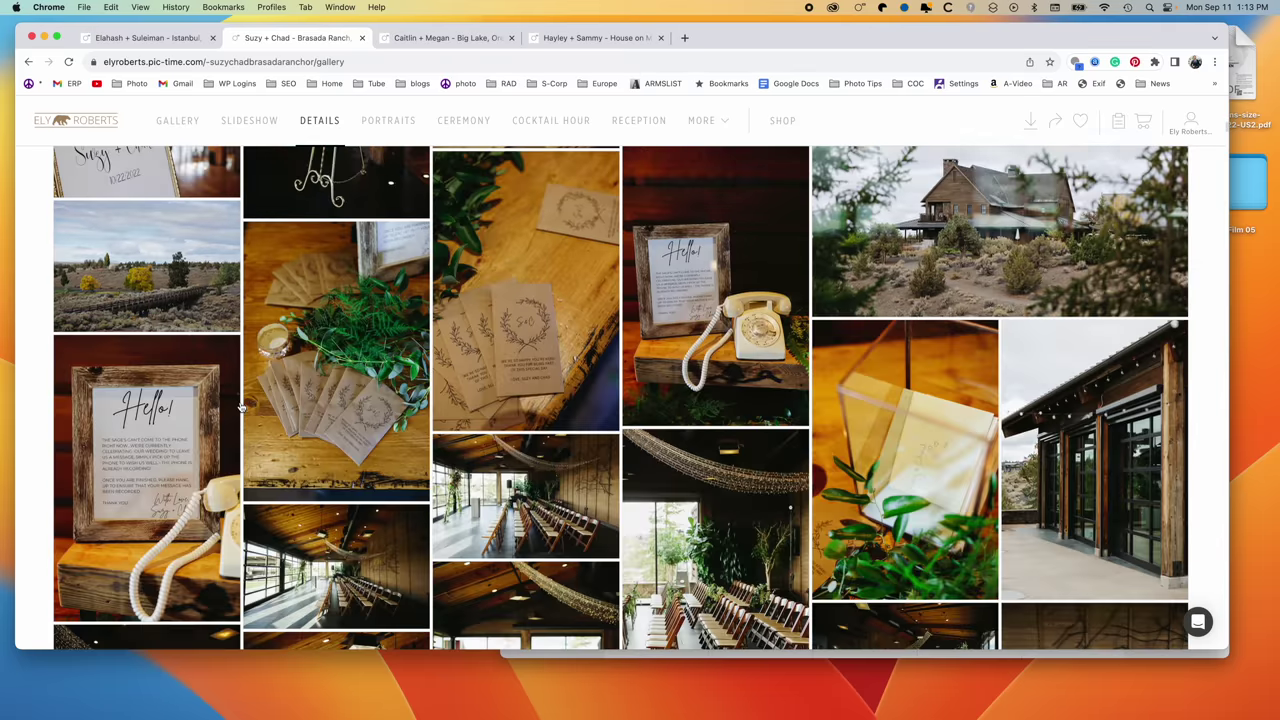
scroll(240, 405, "down", 15)
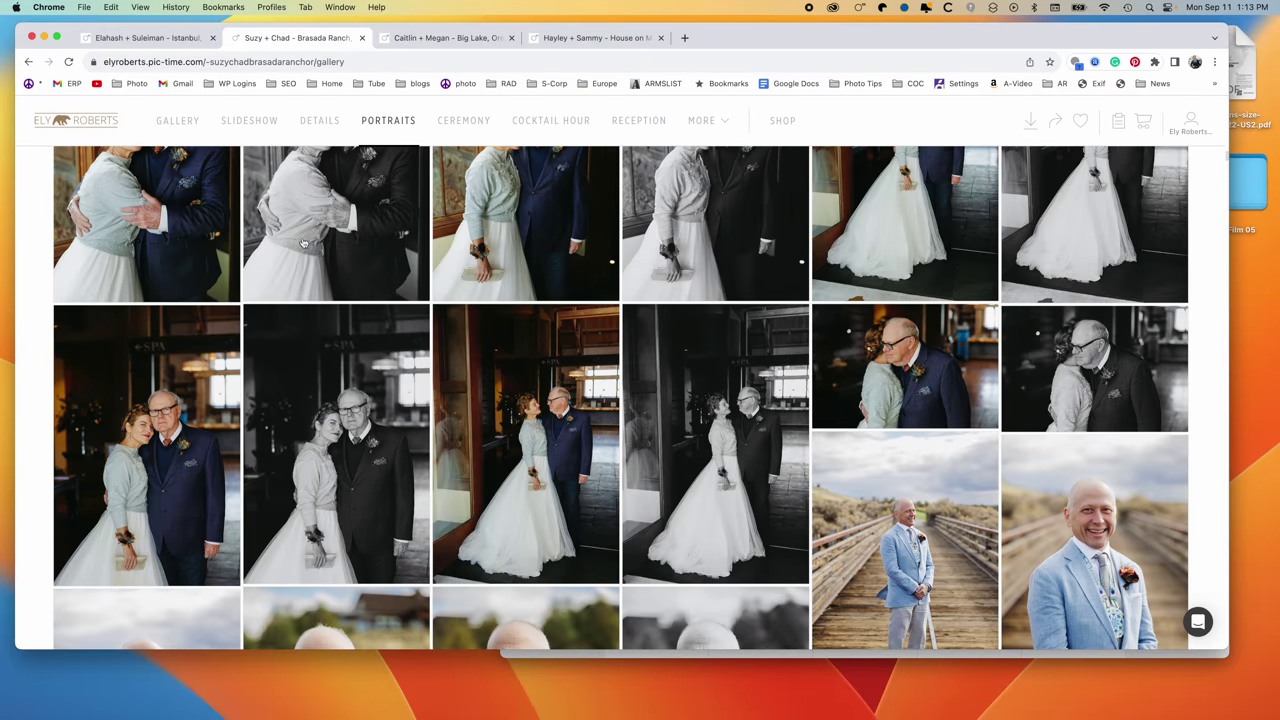
scroll(365, 380, "down", 5)
scroll(365, 380, "down", 20)
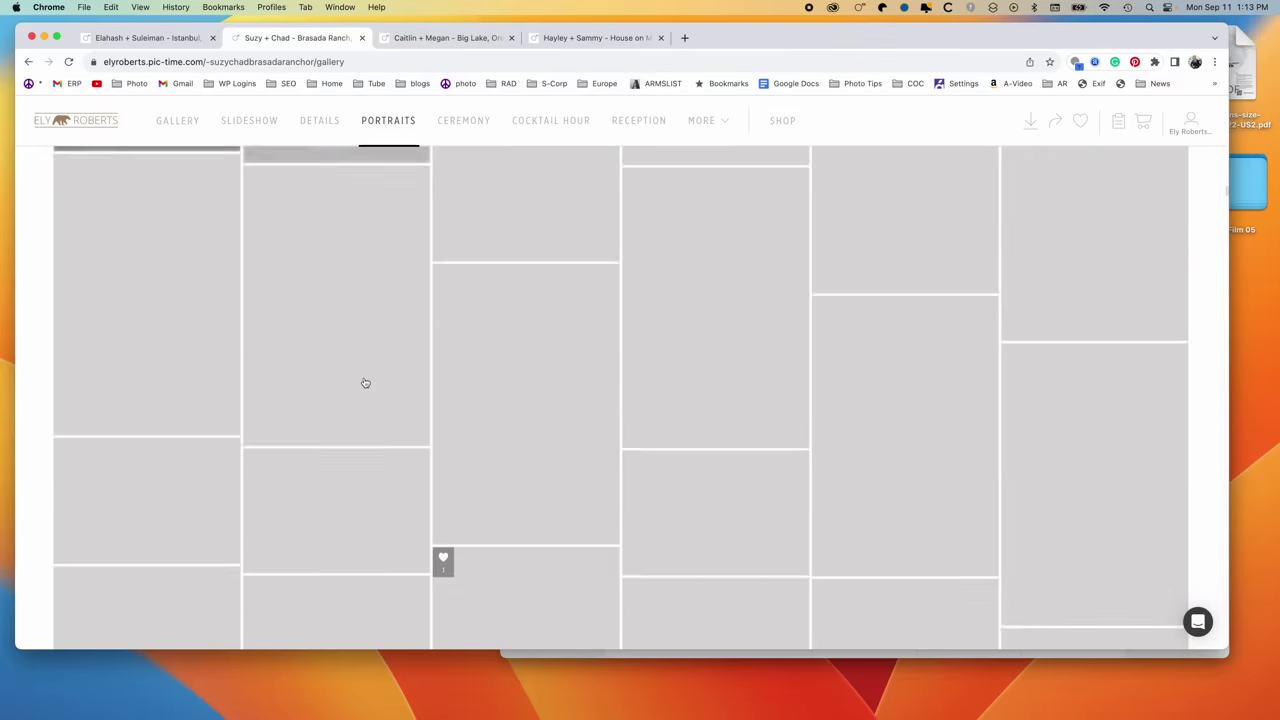
Visit the Ceremony, Cocktail Hour and Reception sections, then switch to Caitlin + Megan
left_click(463, 121)
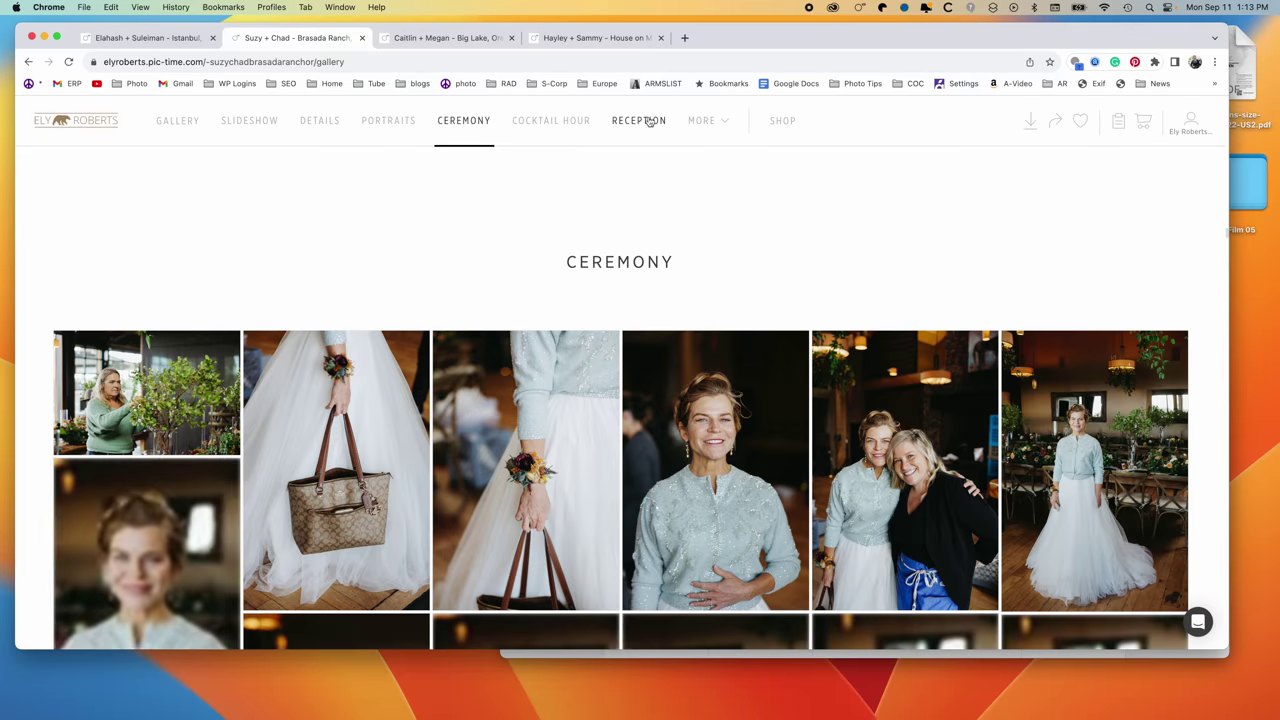
left_click(551, 121)
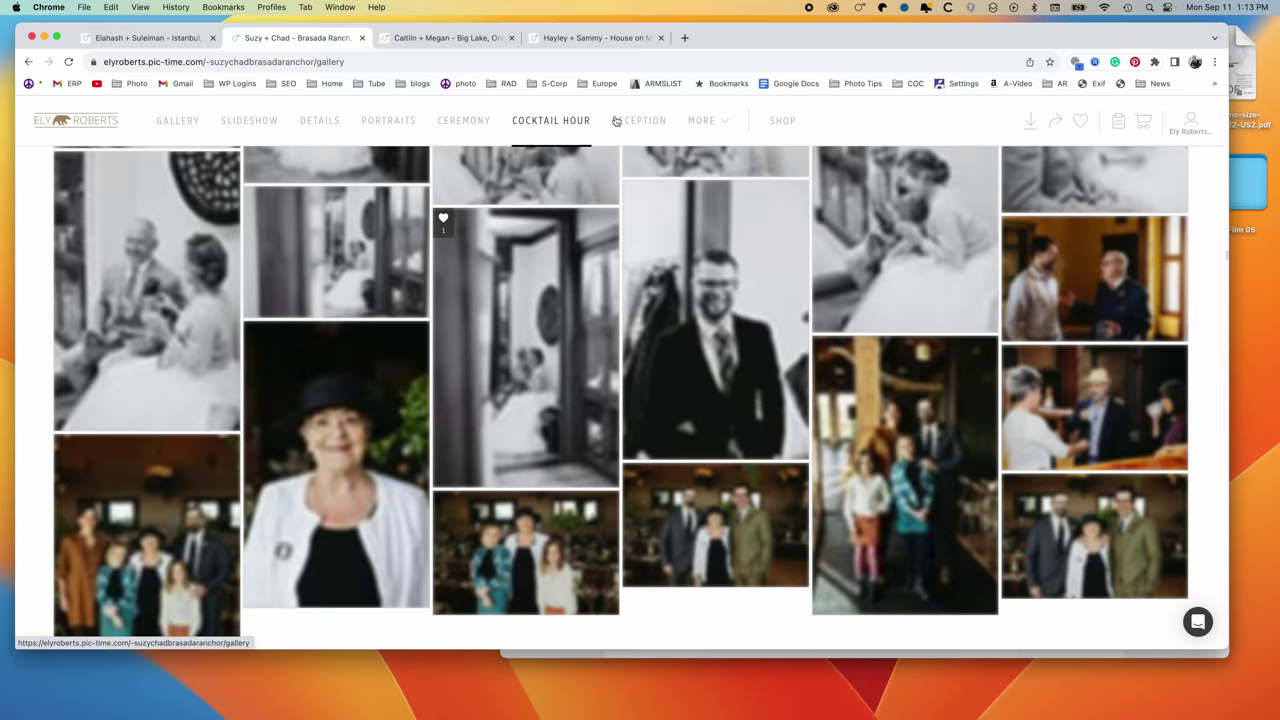
left_click(623, 120)
mouse_move(704, 121)
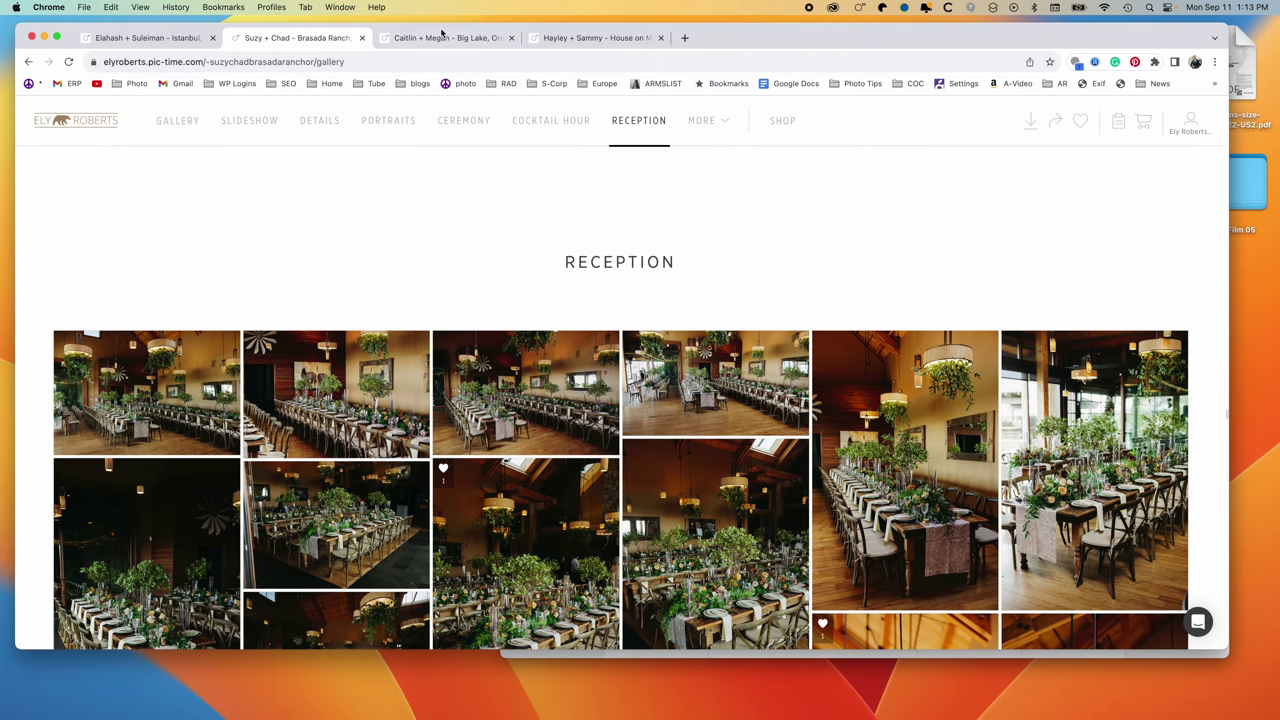
left_click(442, 37)
scroll(353, 290, "down", 10)
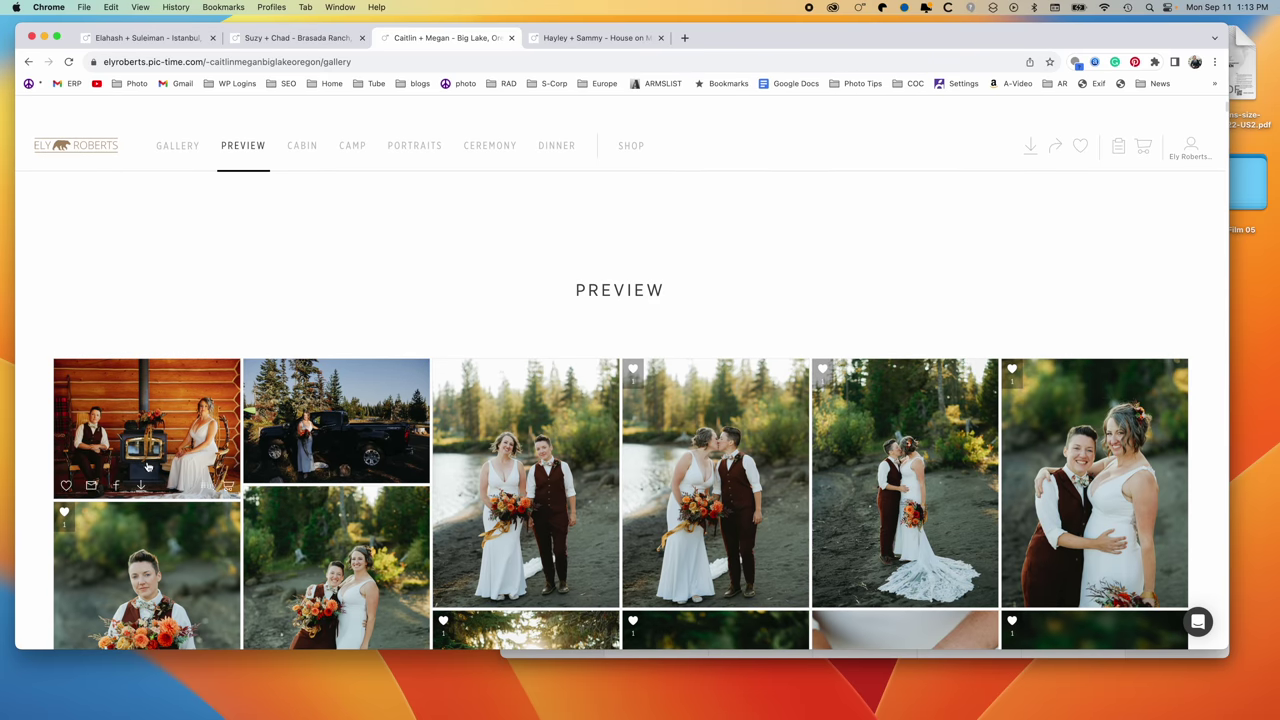
Jump to the Caitlin + Megan gallery's Cabin and Camp sections and browse the photos
left_click(301, 146)
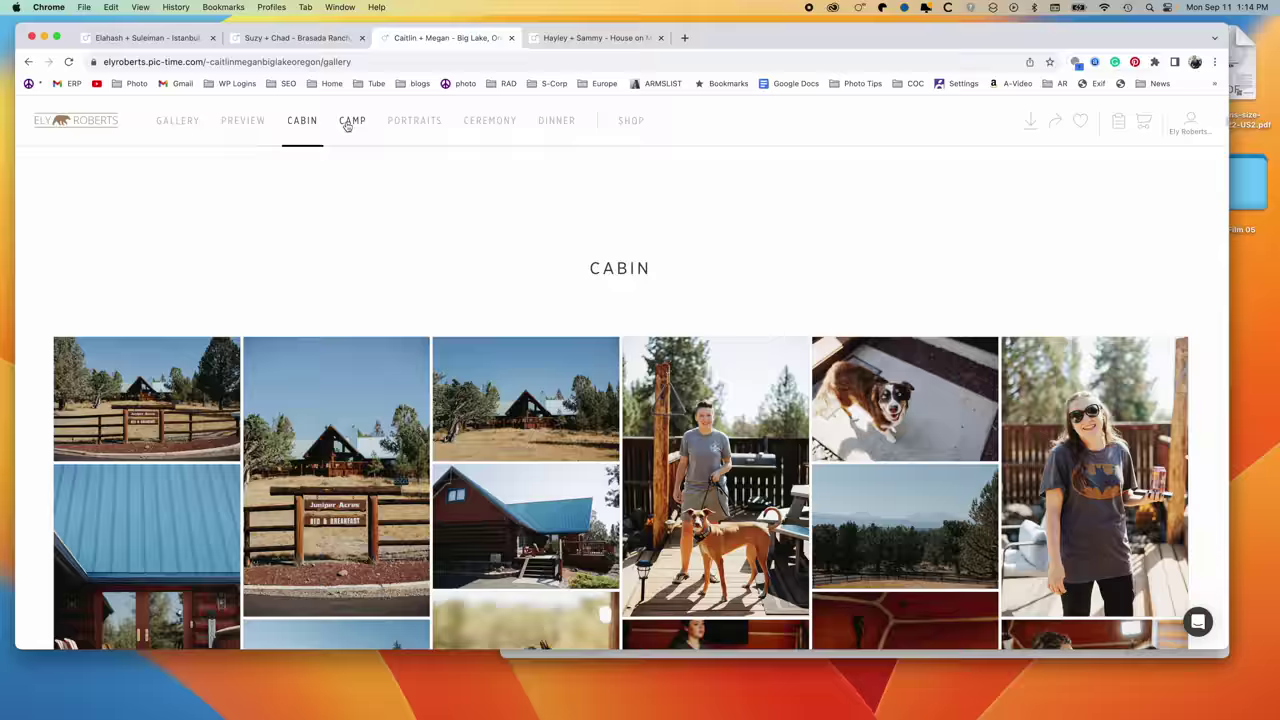
left_click(352, 121)
scroll(655, 408, "down", 15)
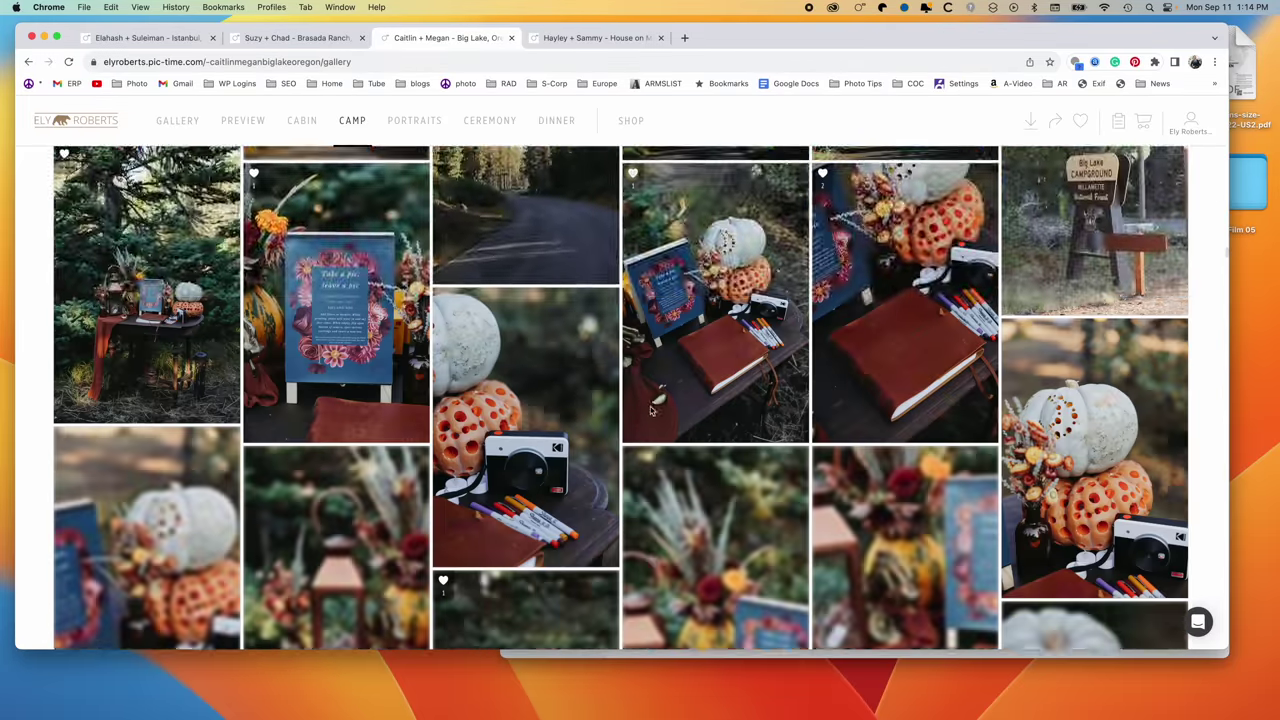
scroll(649, 413, "down", 20)
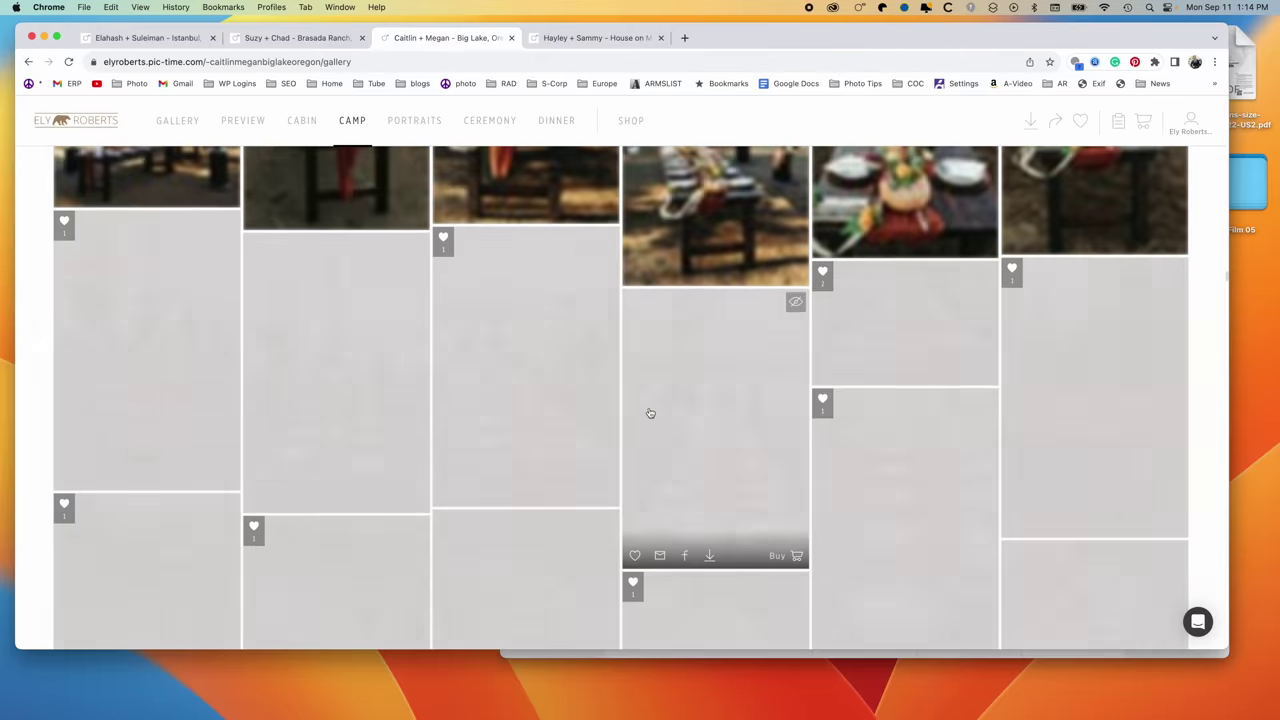
scroll(649, 413, "down", 10)
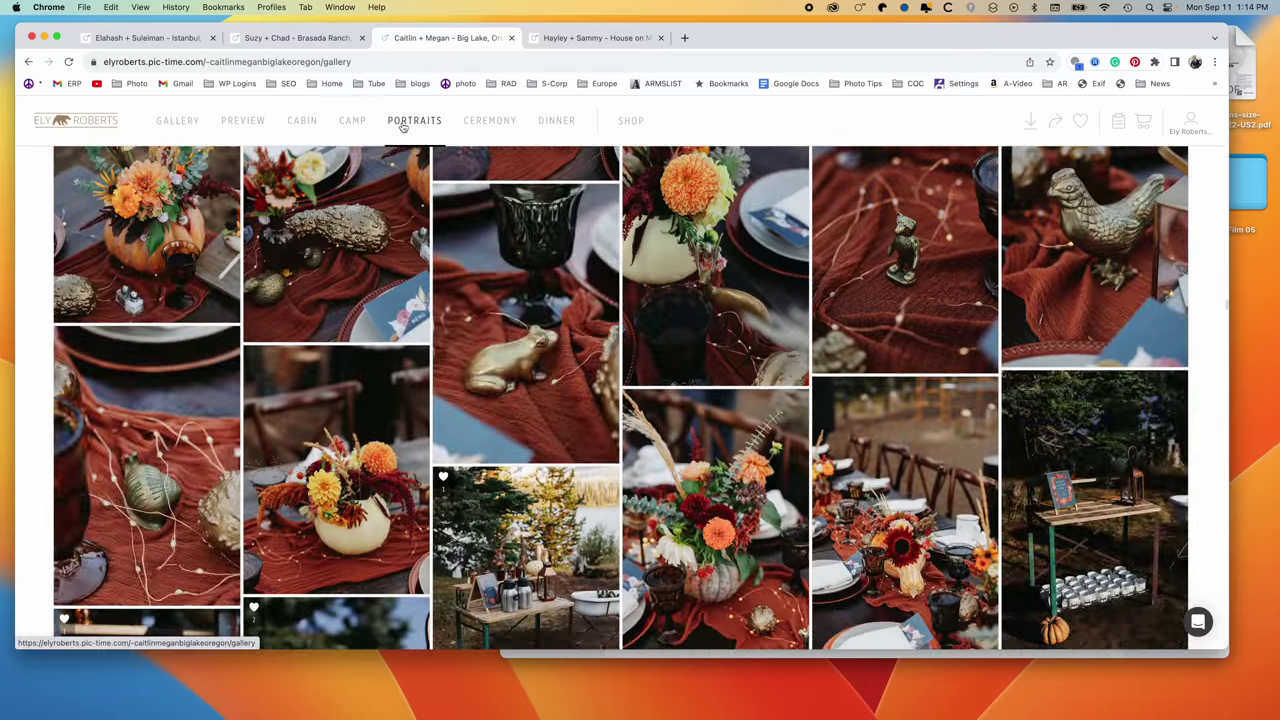
View the Portraits, Ceremony and Dinner sections, then switch to the Hayley + Sammy gallery
left_click(402, 122)
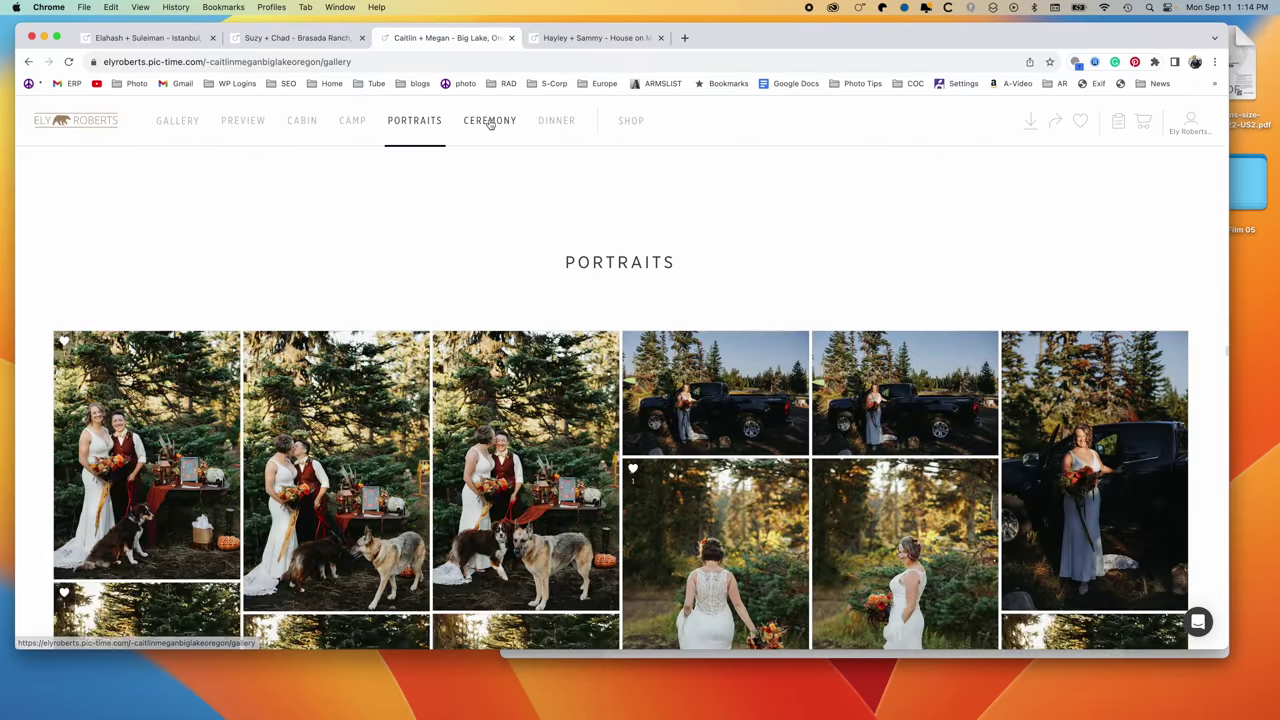
left_click(490, 122)
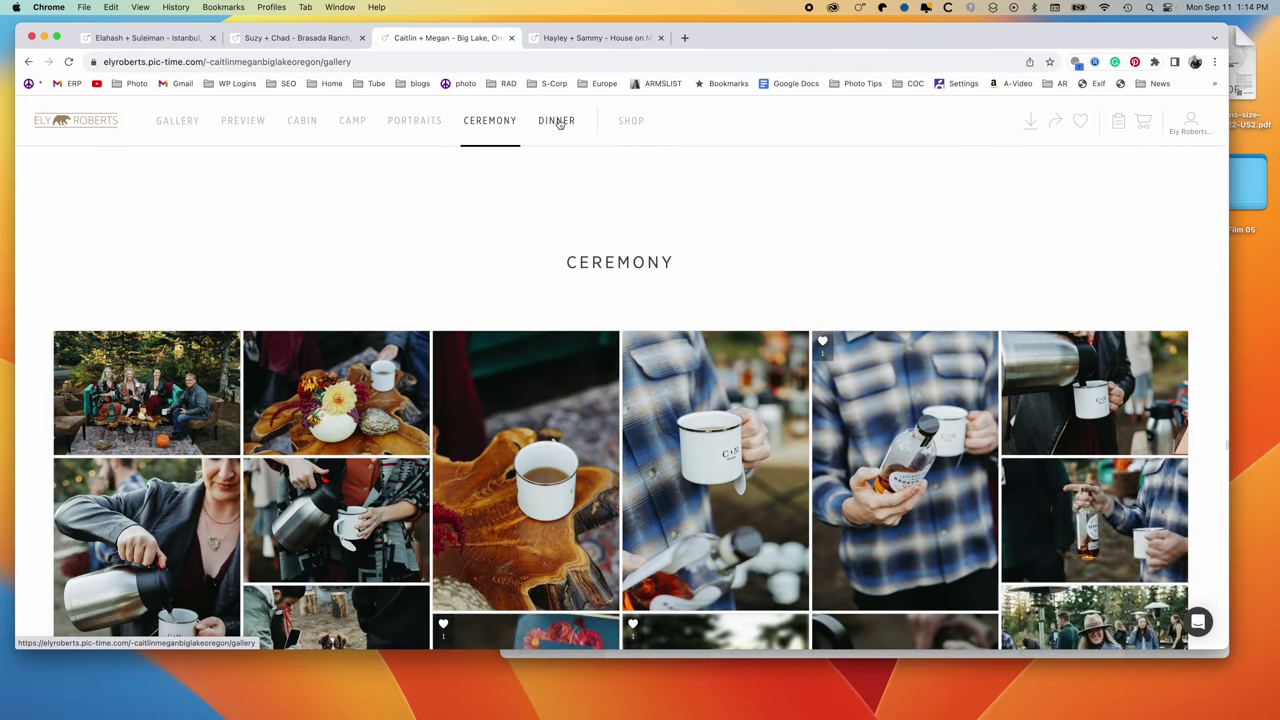
left_click(557, 121)
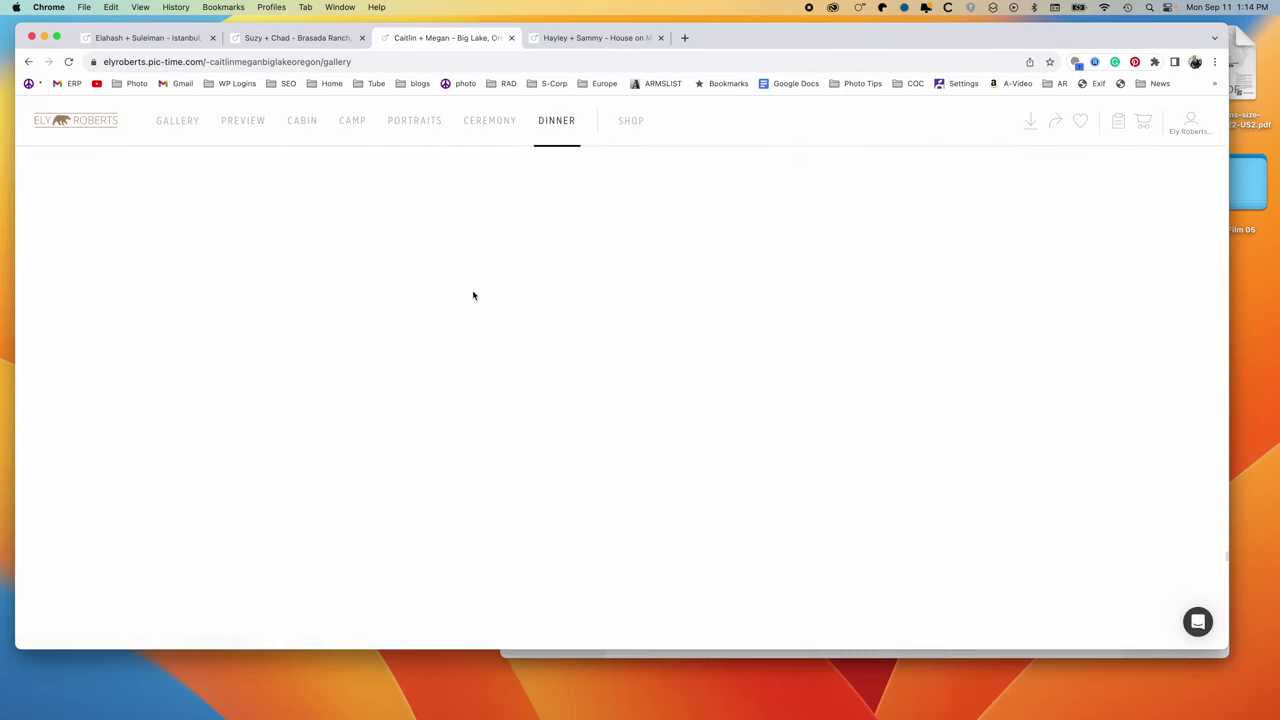
scroll(533, 345, "down", 5)
scroll(533, 345, "down", 10)
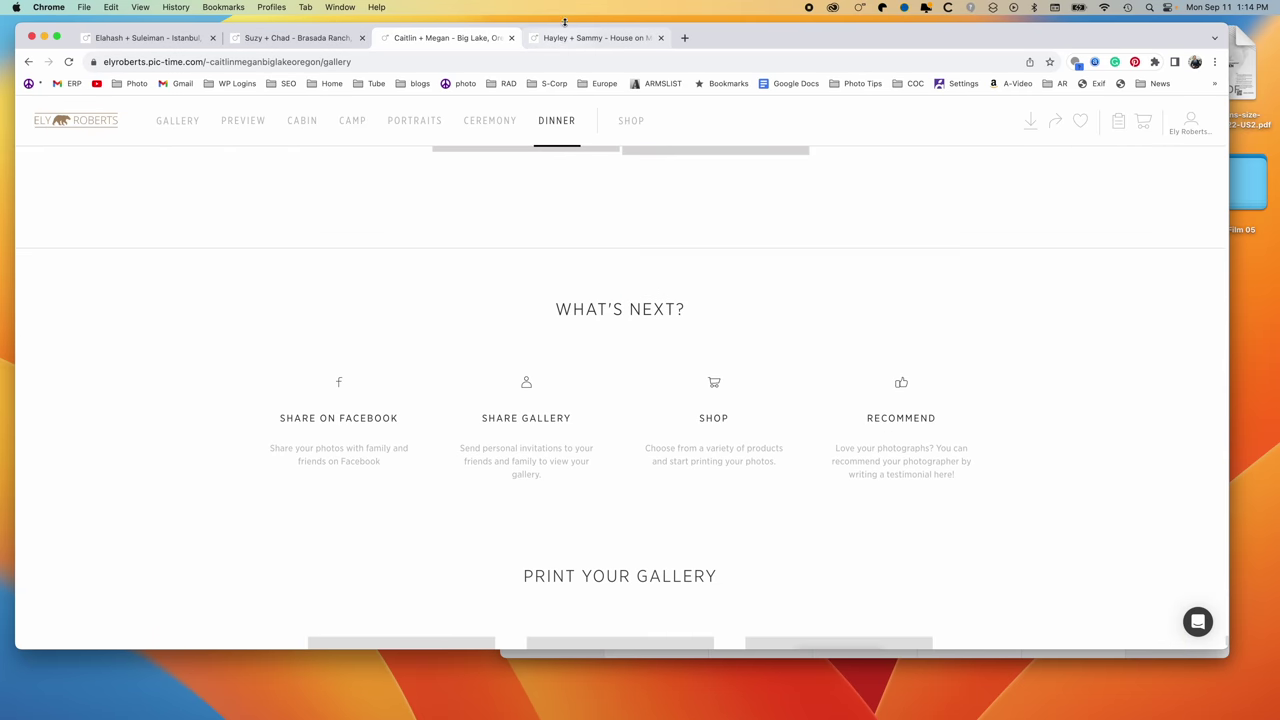
left_click(566, 40)
scroll(257, 254, "down", 2)
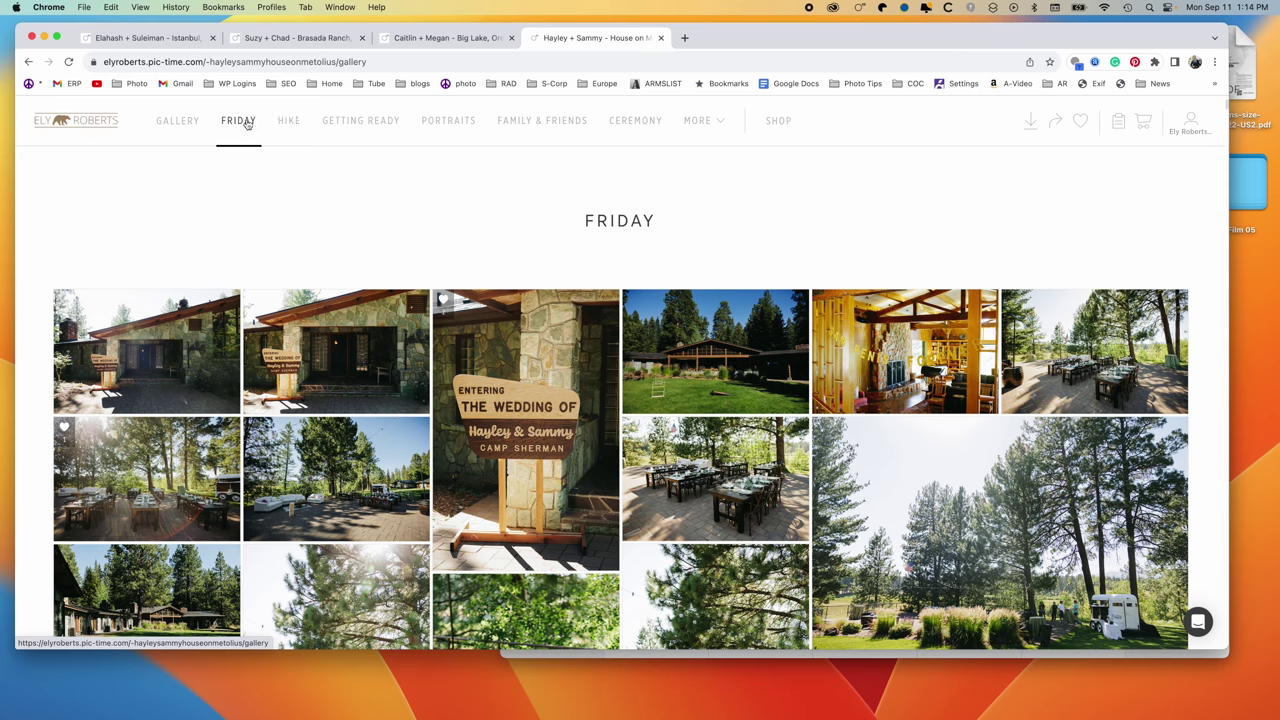
Jump through the Hayley + Sammy gallery's Hike, Getting Ready and Portraits sections
scroll(250, 124, "down", 10)
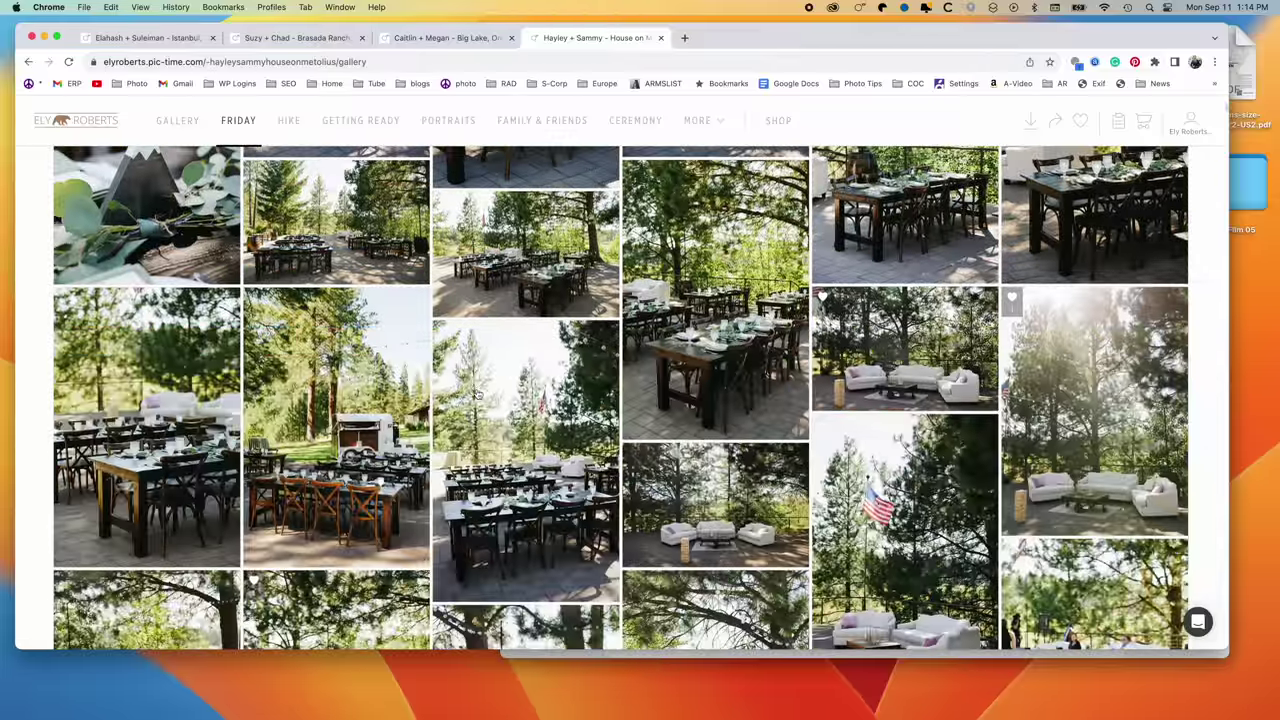
left_click(290, 121)
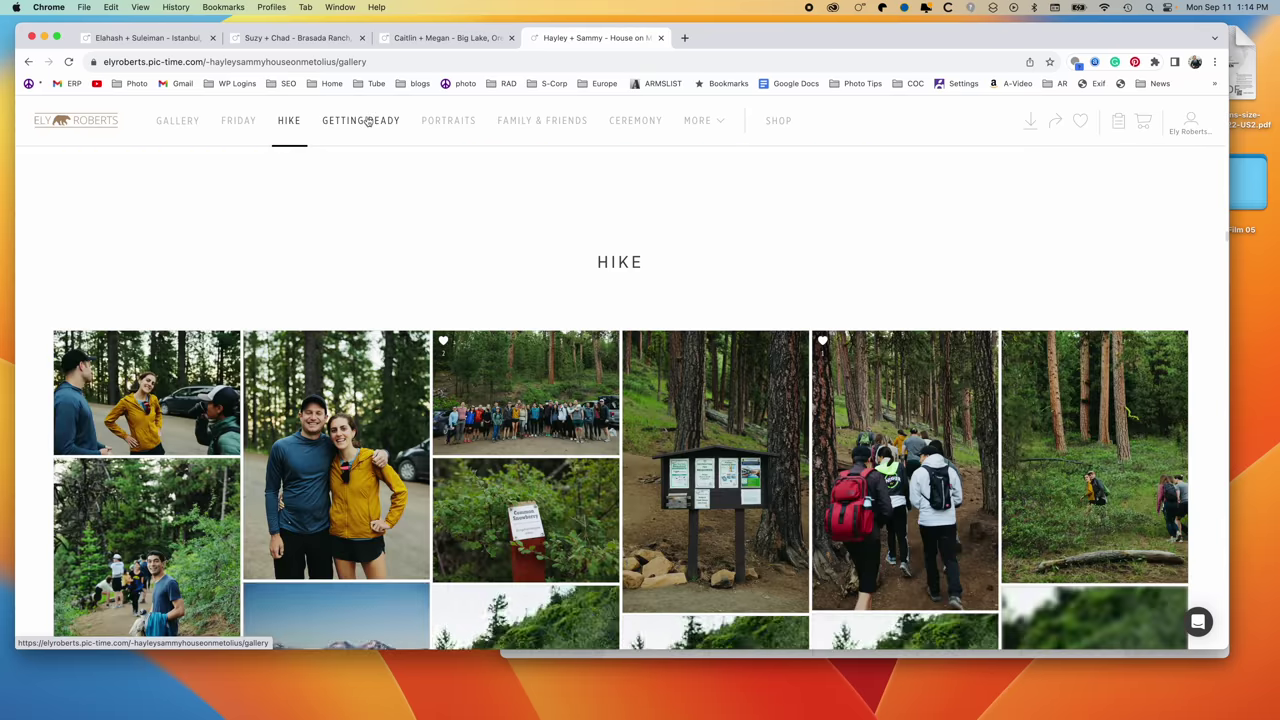
left_click(368, 121)
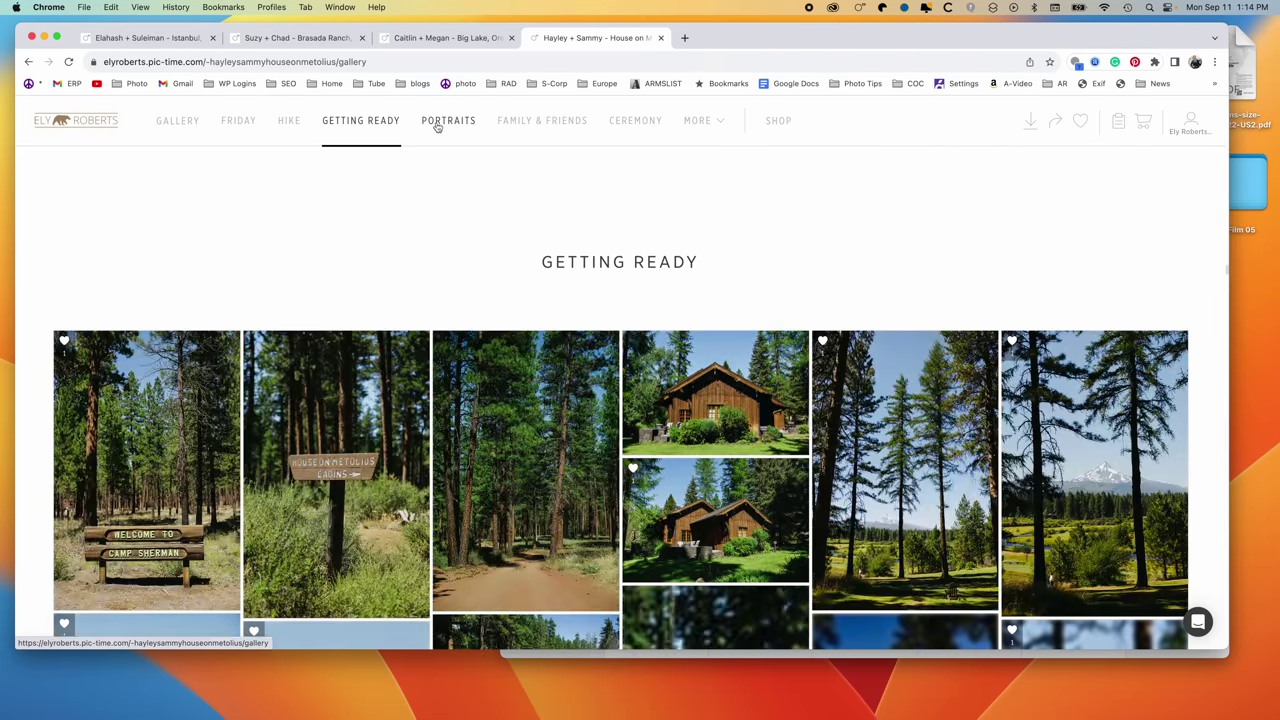
left_click(440, 122)
View the Ceremony section, then pick Sunday from the MORE dropdown
left_click(534, 124)
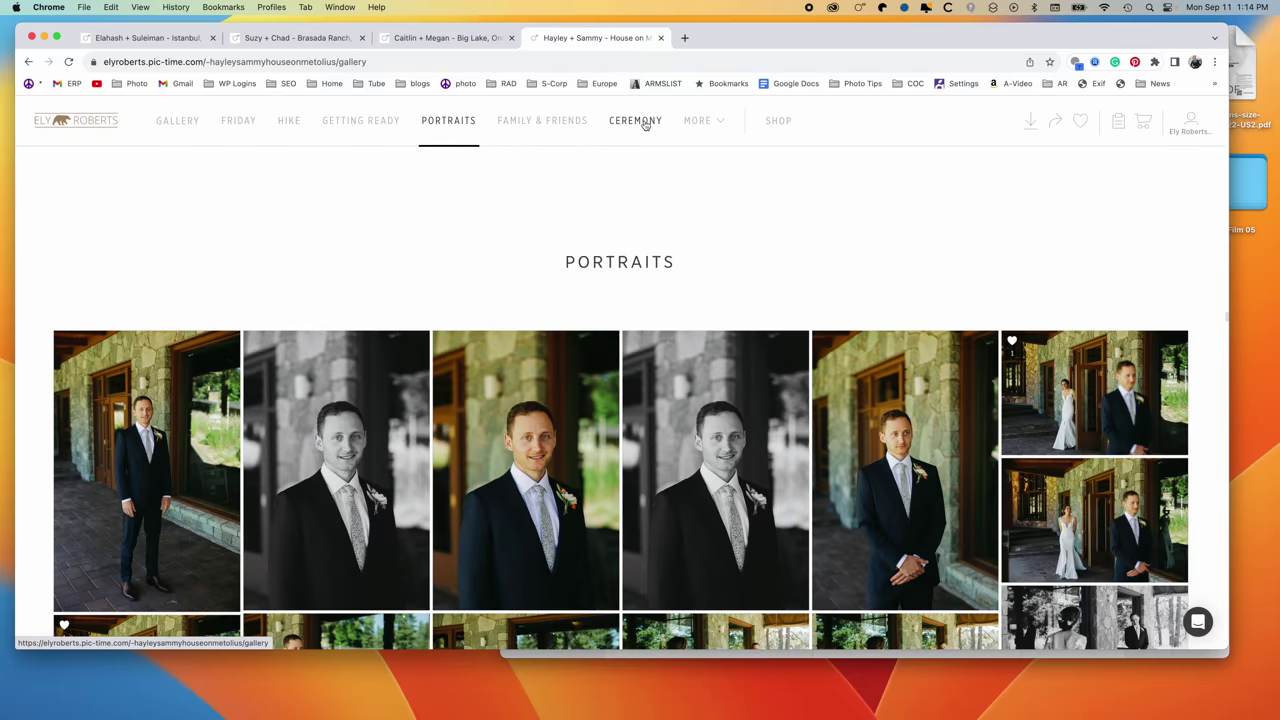
left_click(645, 121)
mouse_move(698, 124)
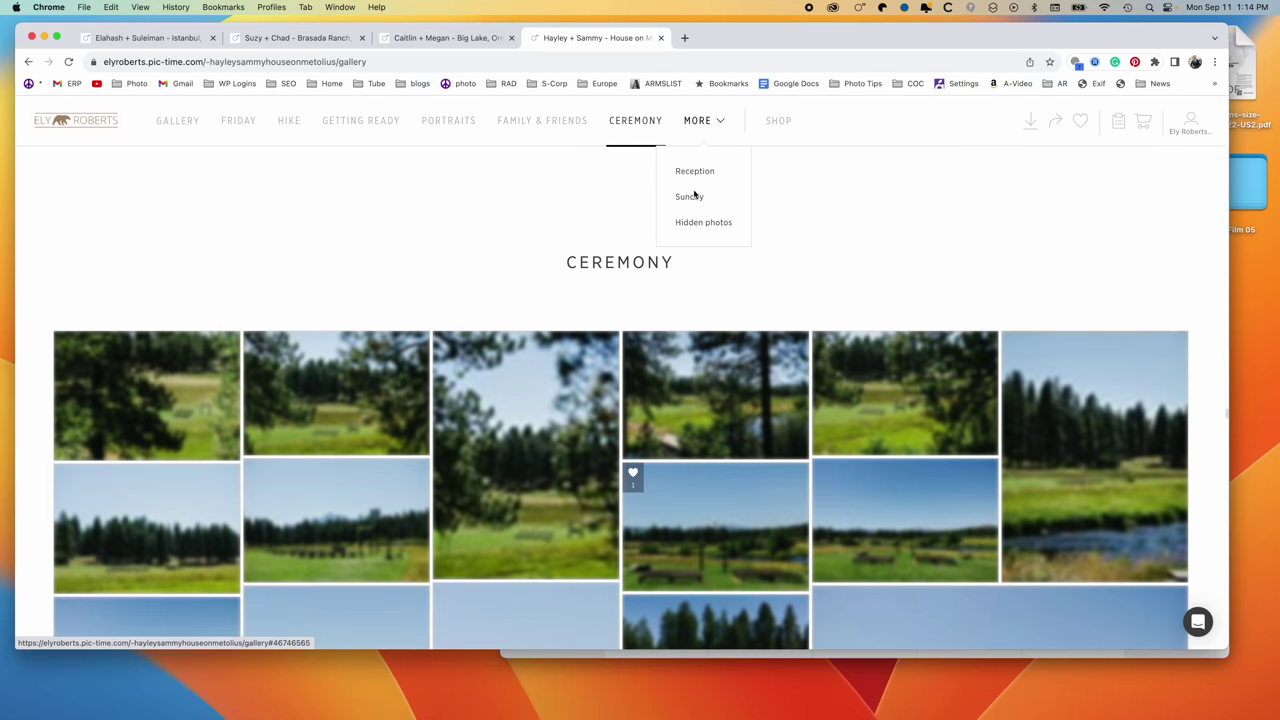
left_click(692, 200)
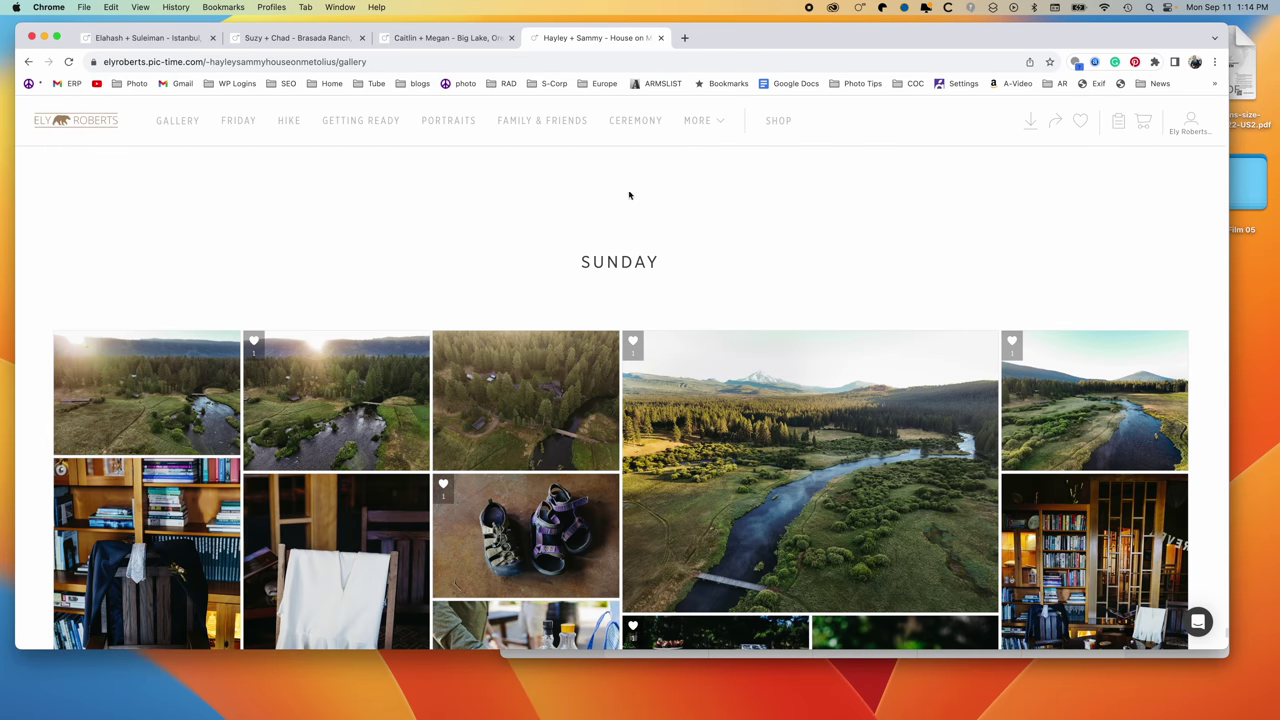
mouse_move(711, 126)
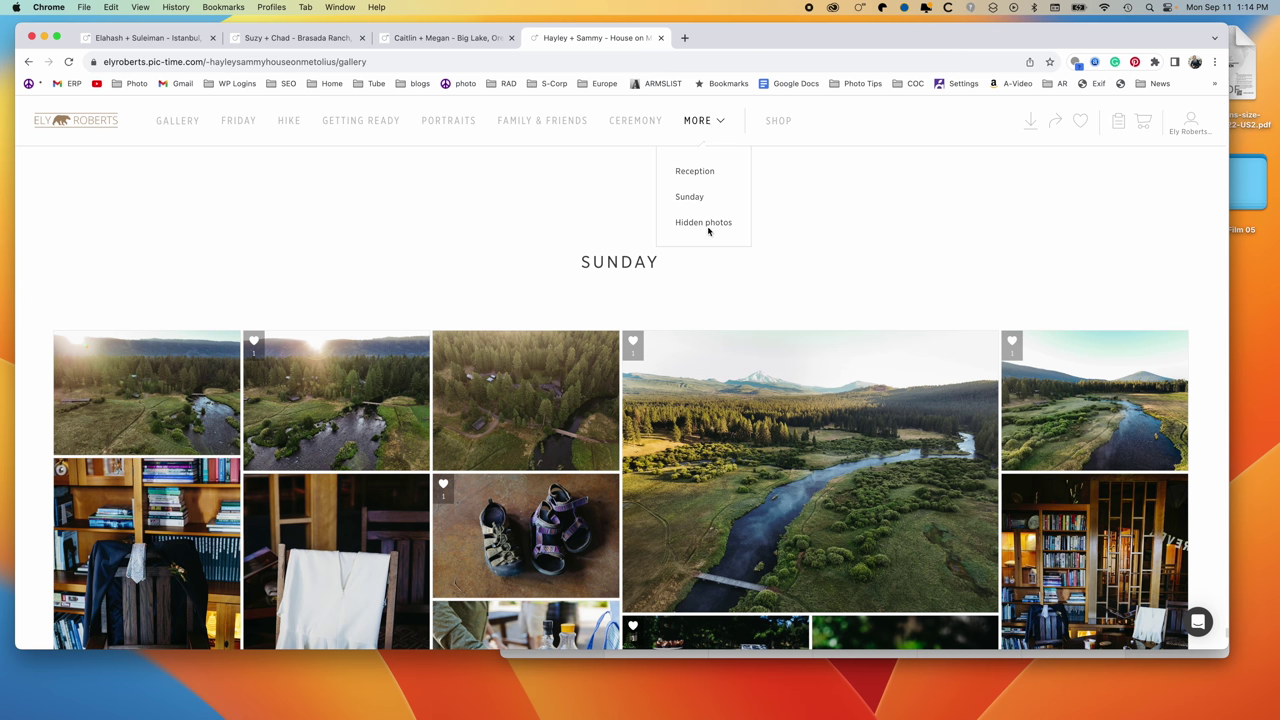